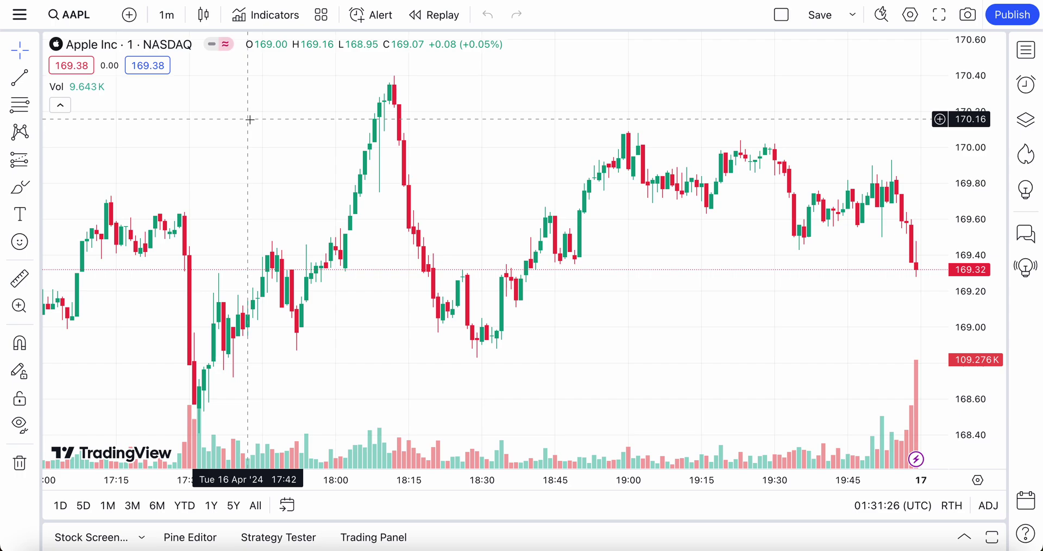
Search 'ES' and load ES1! E-mini S&P 500 Futures on CME in place of AAPL.
left_click_drag(442, 167, 365, 154)
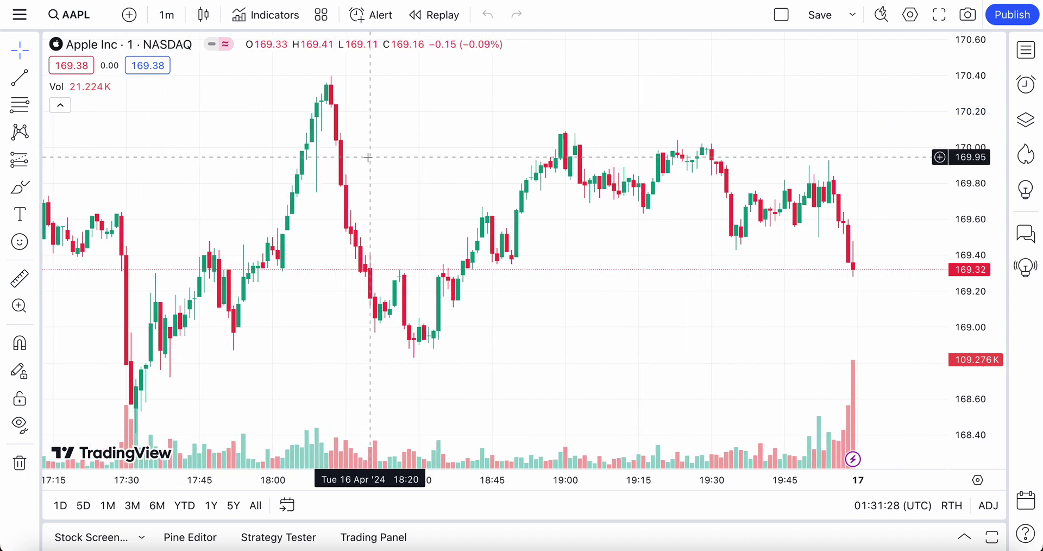
left_click(81, 16)
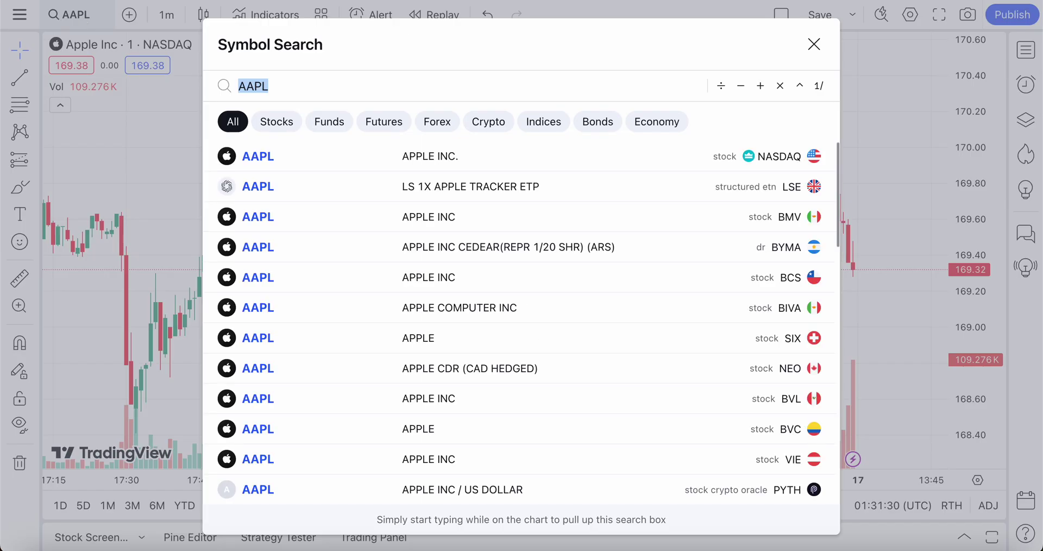
type("ES")
left_click(267, 156)
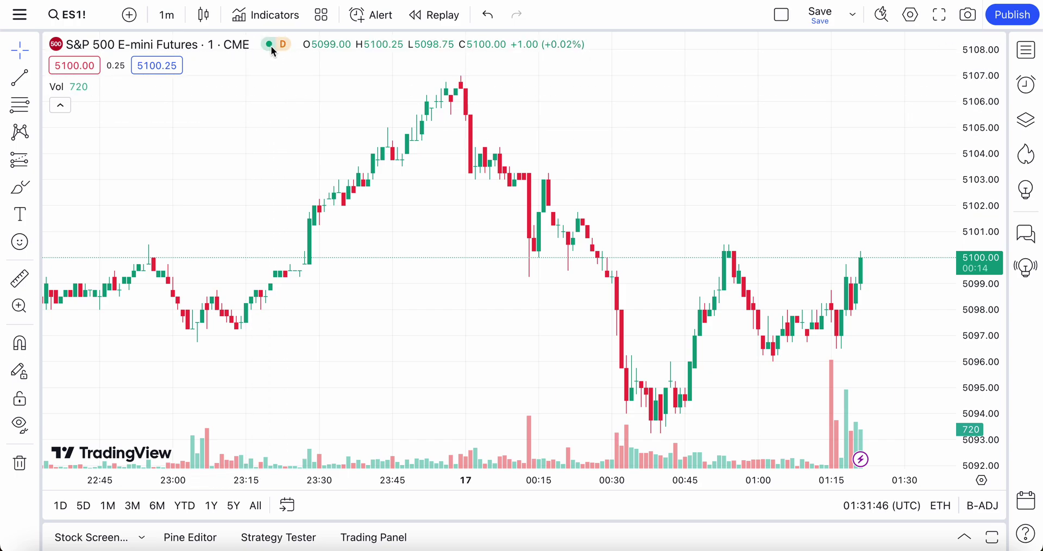
Open the ES1! market-status popup showing the market open and data delayed 10 minutes.
mouse_move(270, 45)
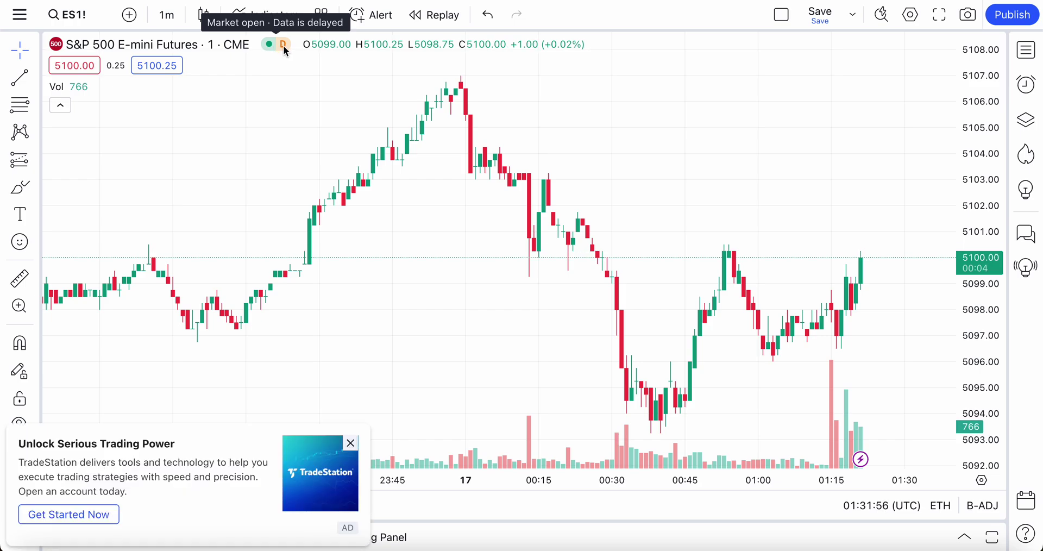
left_click(284, 46)
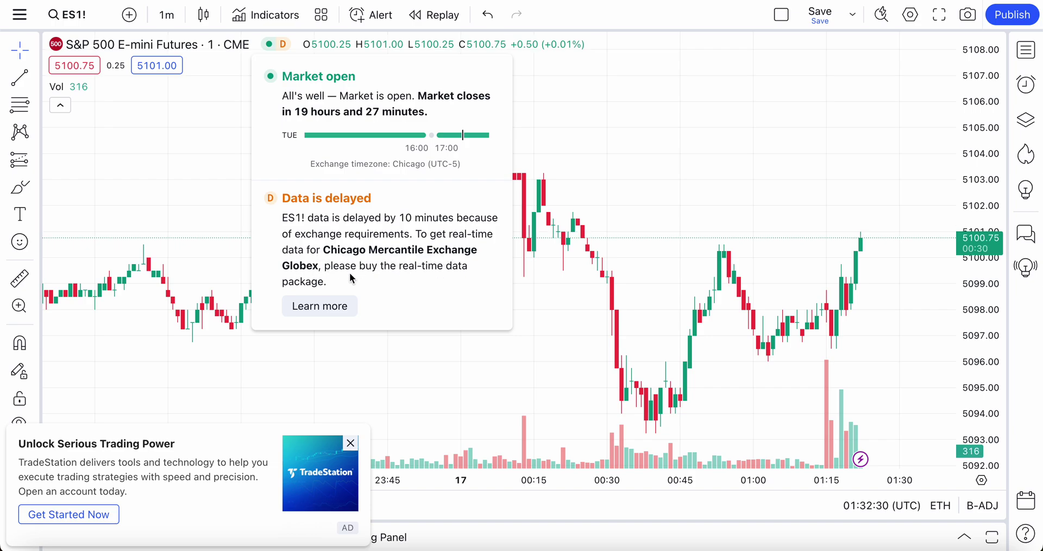
Open the 10-minute delay explanation and choose Buy real-time data for CME.
left_click(319, 309)
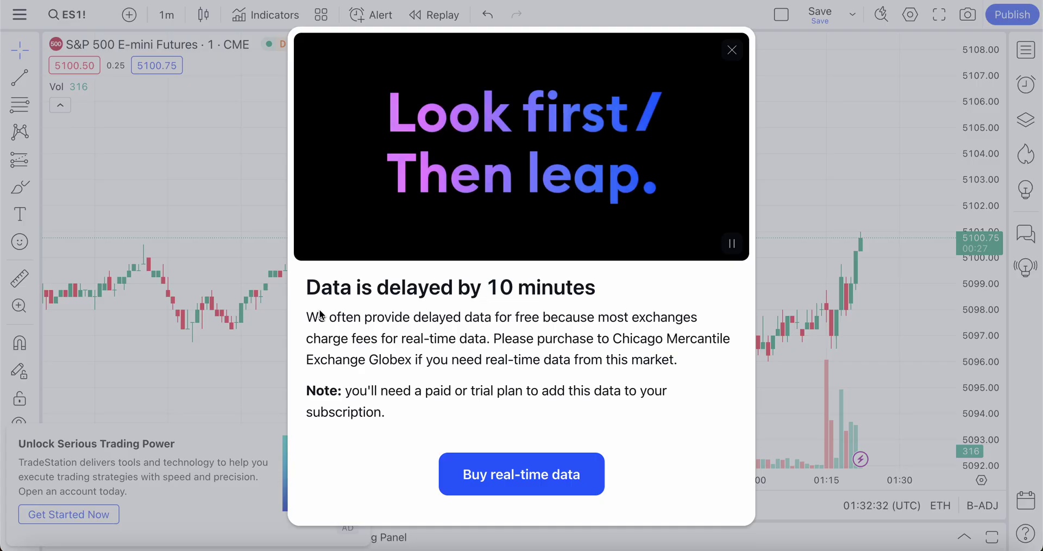
left_click(517, 468)
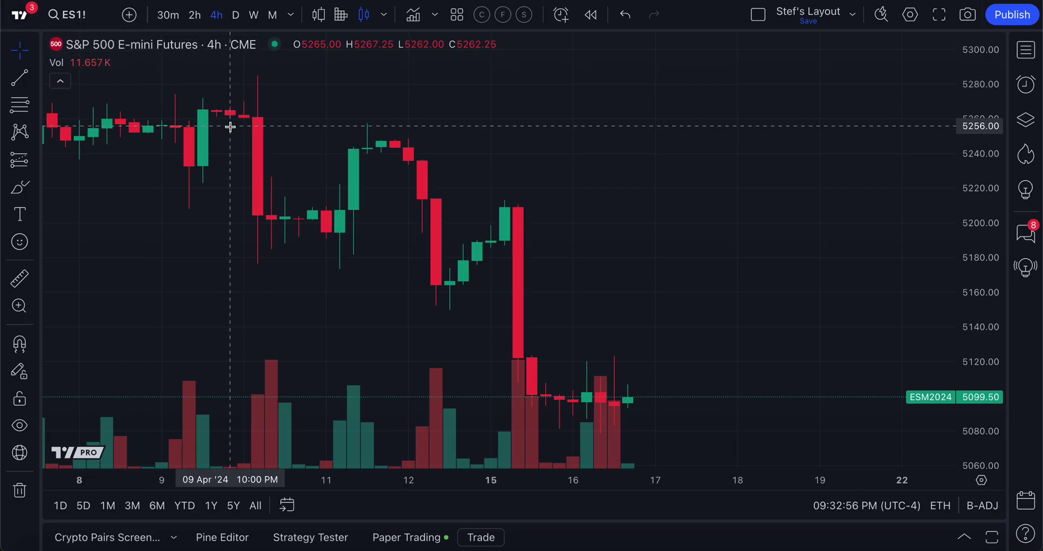
Change the ES1! chart interval from 4 hours to 1 minute.
scroll(231, 126, "up", 1)
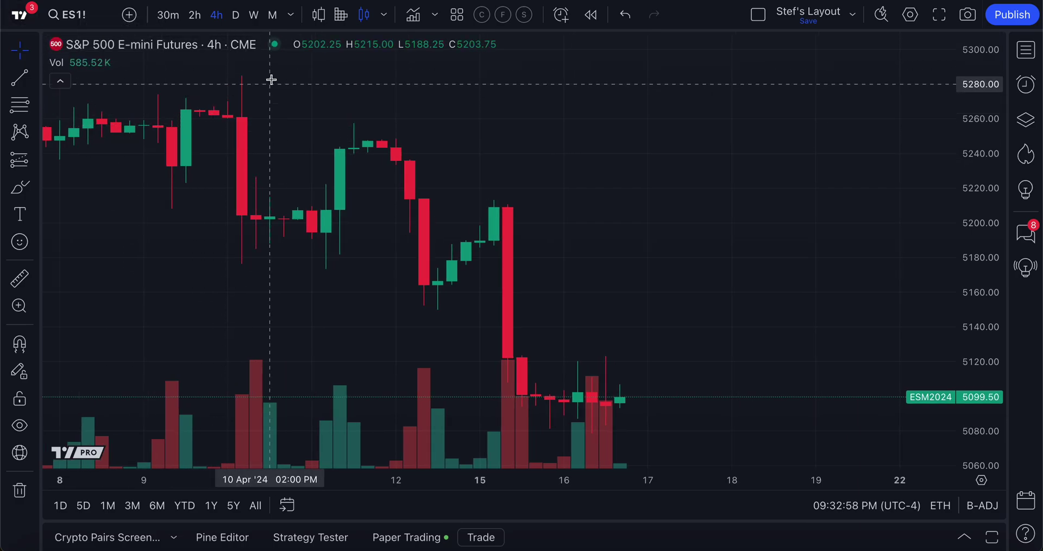
mouse_move(276, 48)
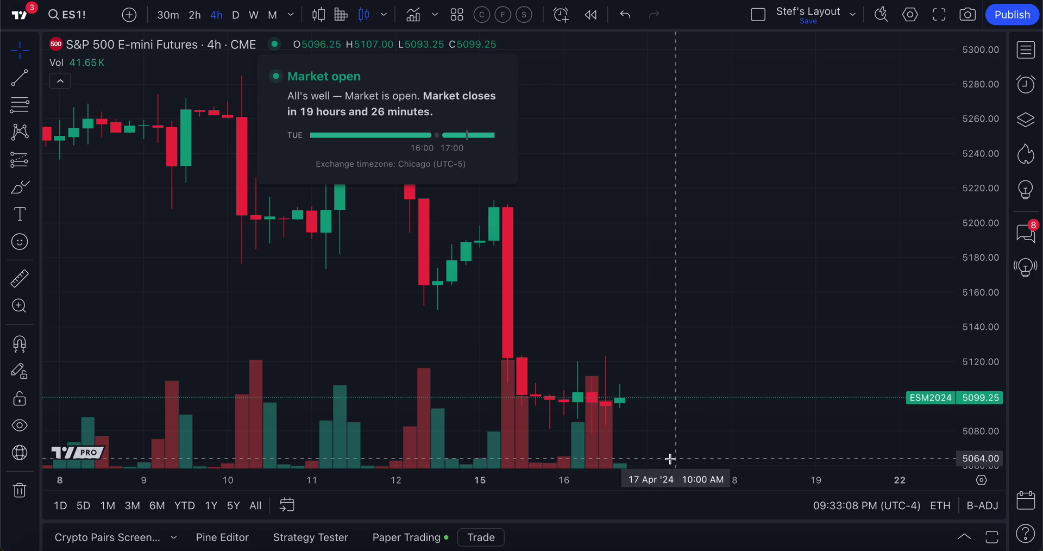
left_click(291, 15)
left_click(325, 98)
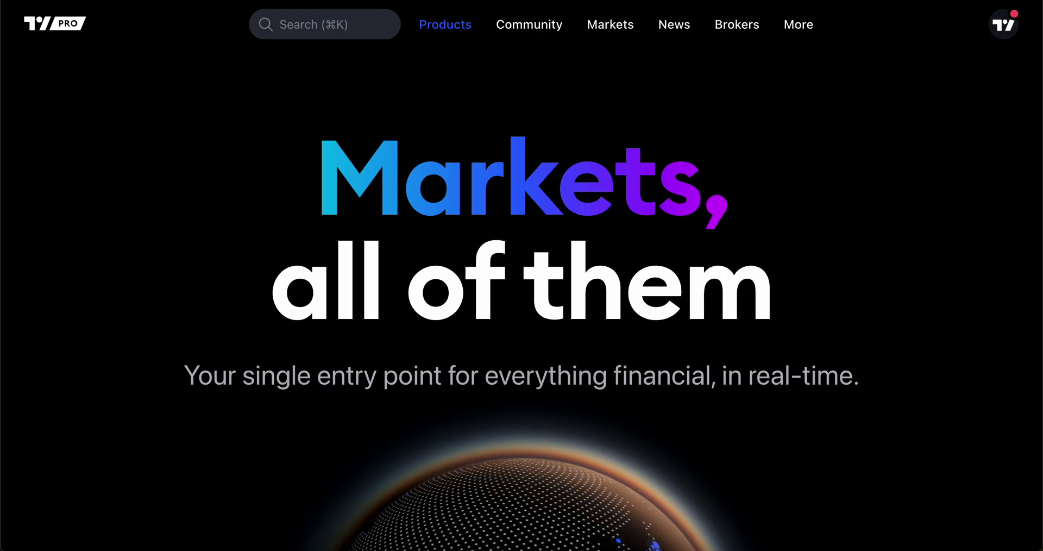
mouse_move(445, 24)
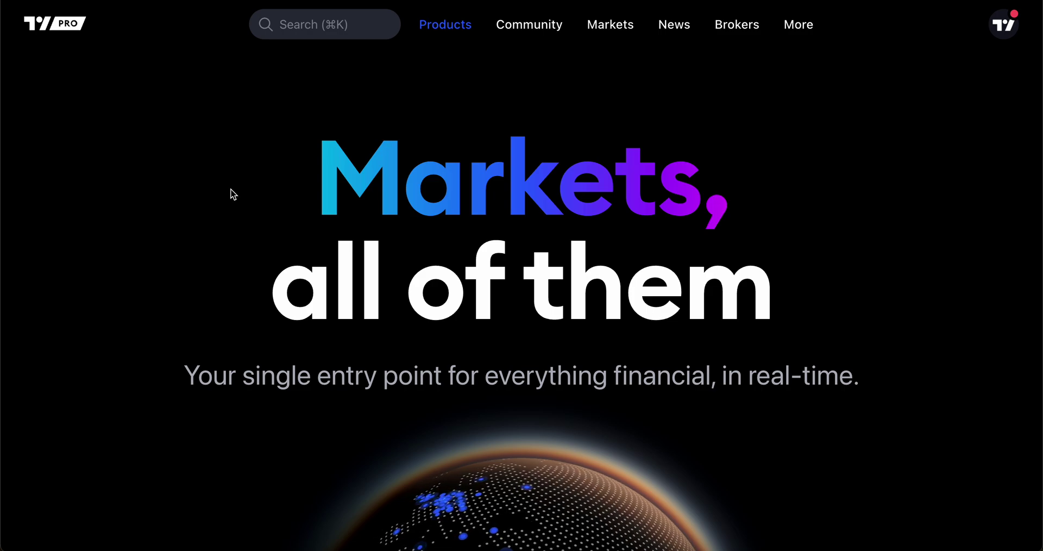
scroll(234, 194, "down", 5)
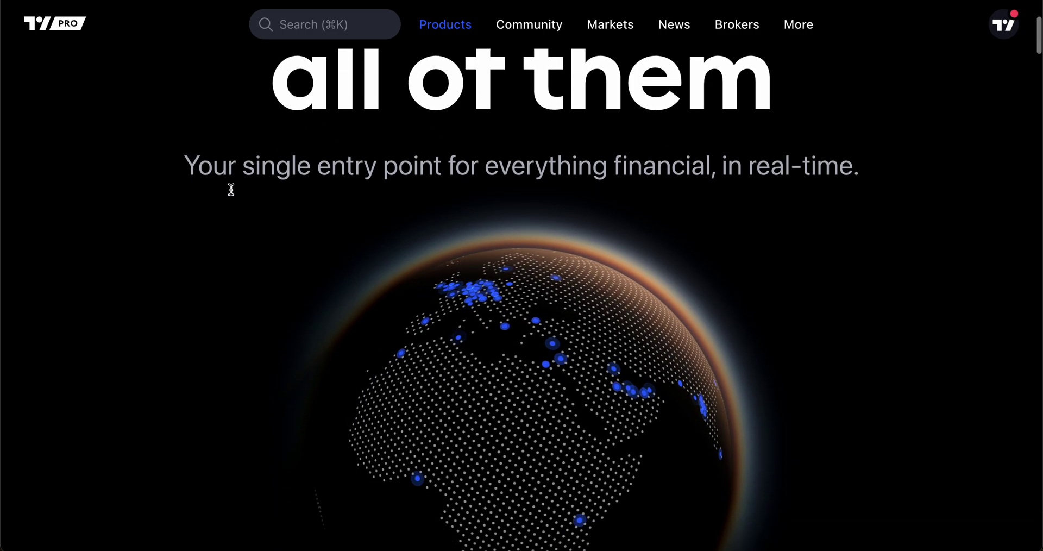
scroll(233, 191, "down", 10)
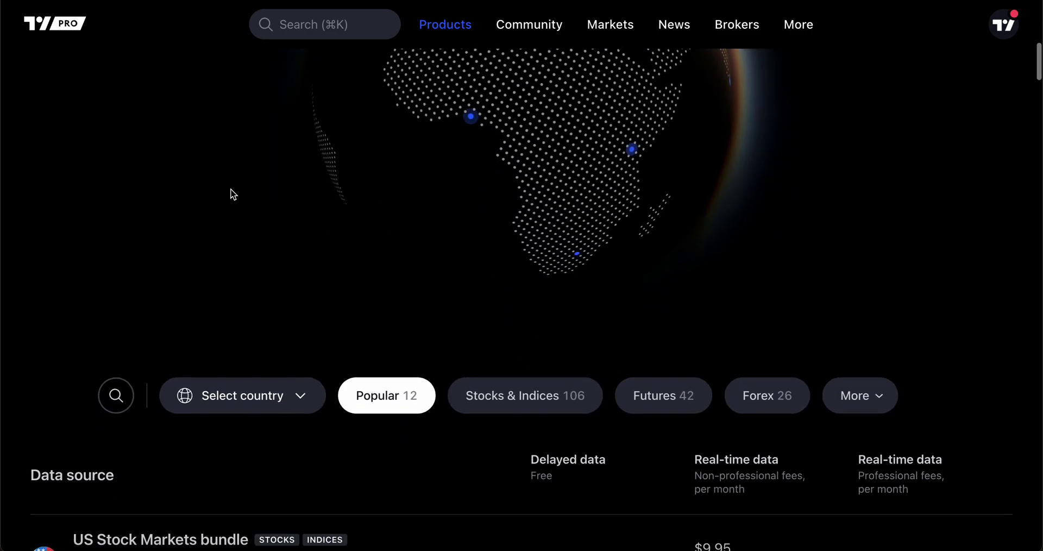
scroll(233, 194, "down", 8)
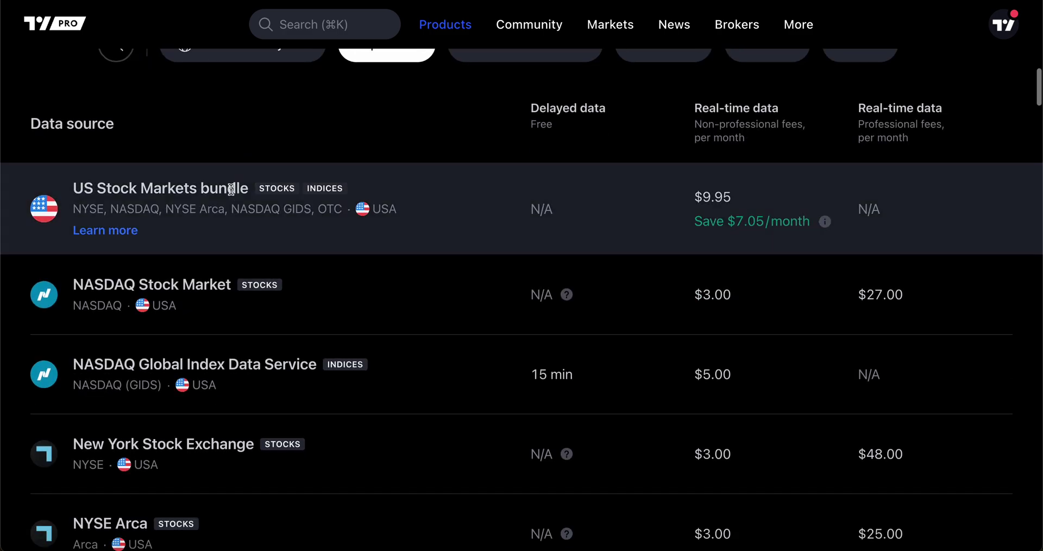
scroll(231, 189, "up", 20)
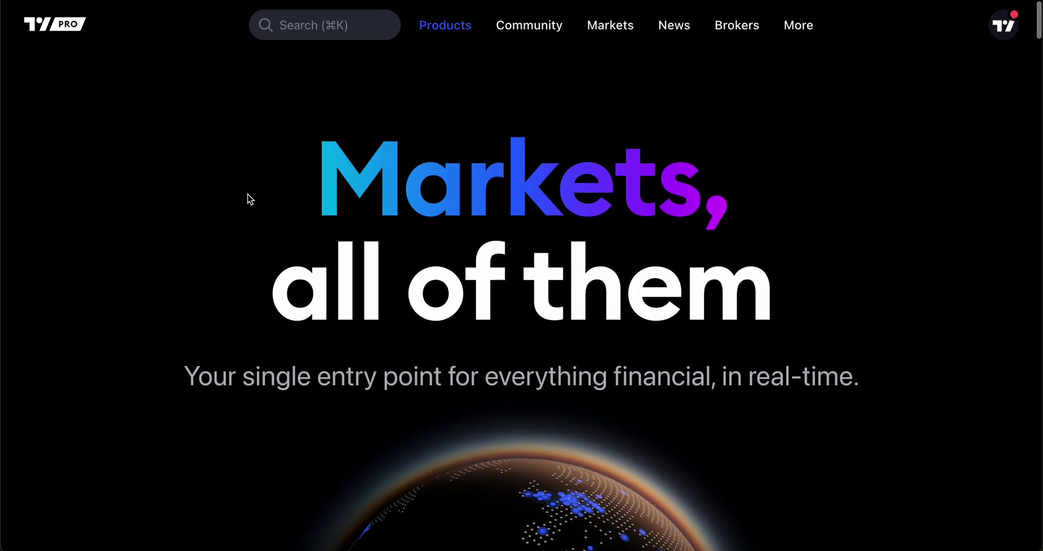
scroll(321, 312, "down", 9)
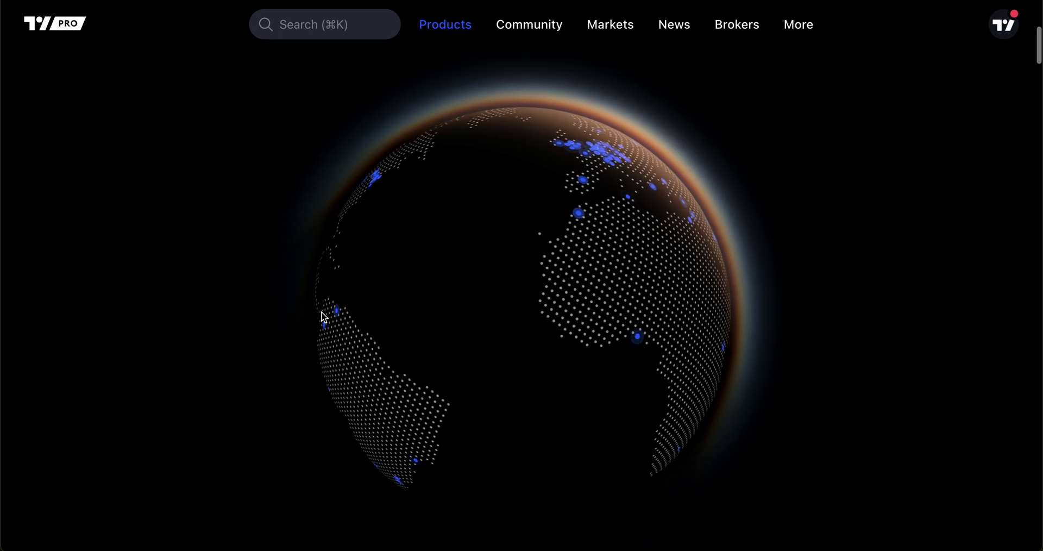
scroll(324, 317, "down", 1)
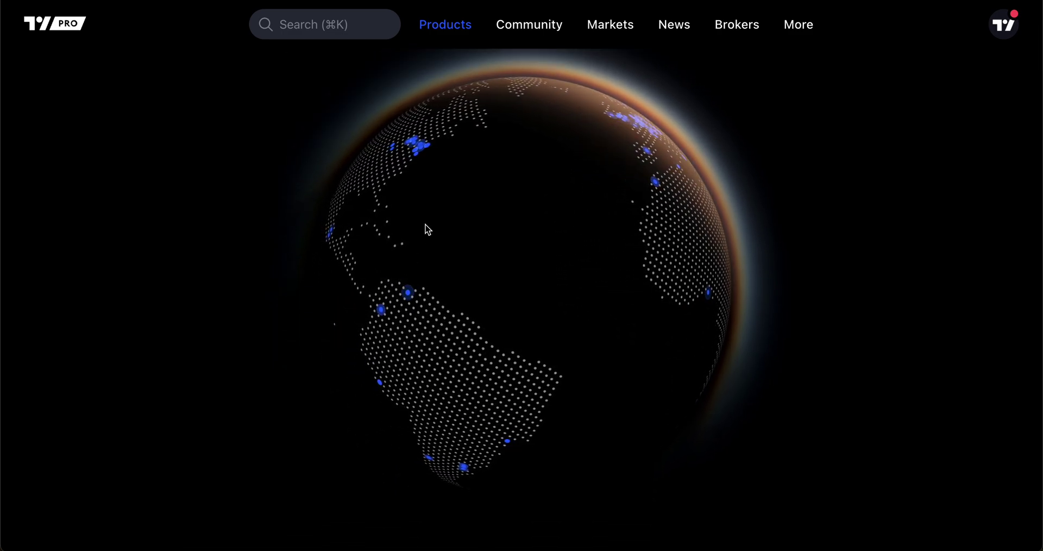
mouse_move(438, 163)
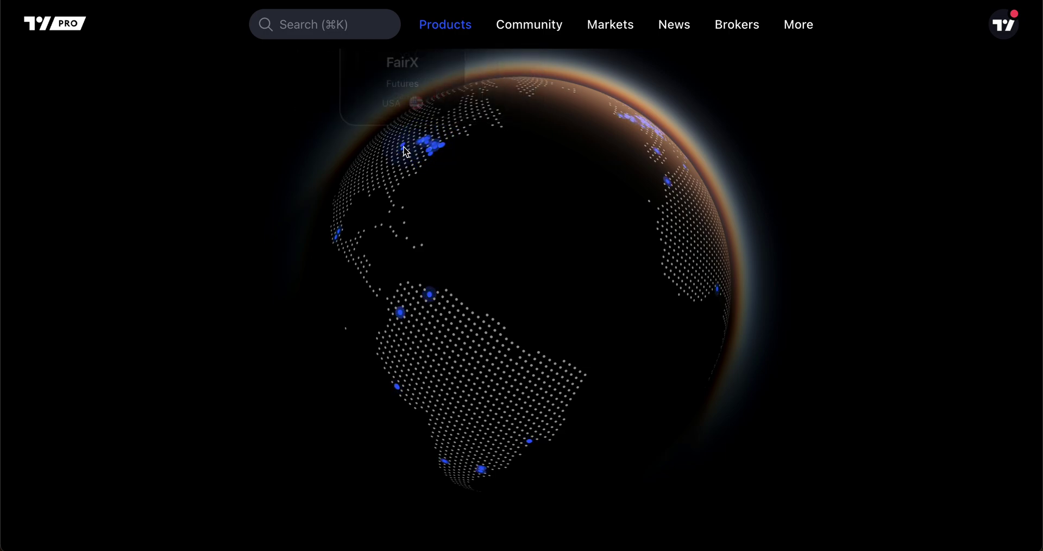
scroll(437, 160, "up", 1)
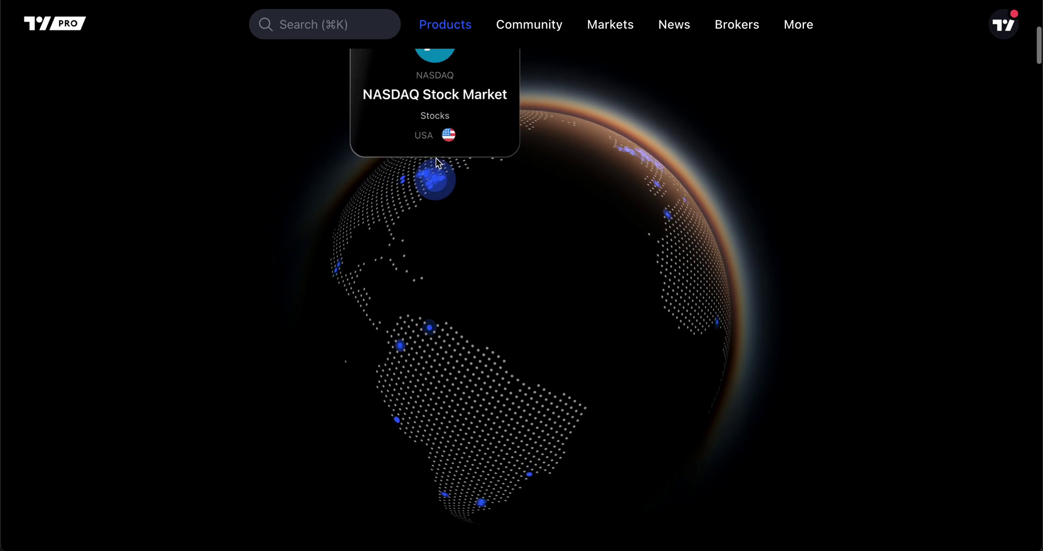
scroll(426, 177, "up", 1)
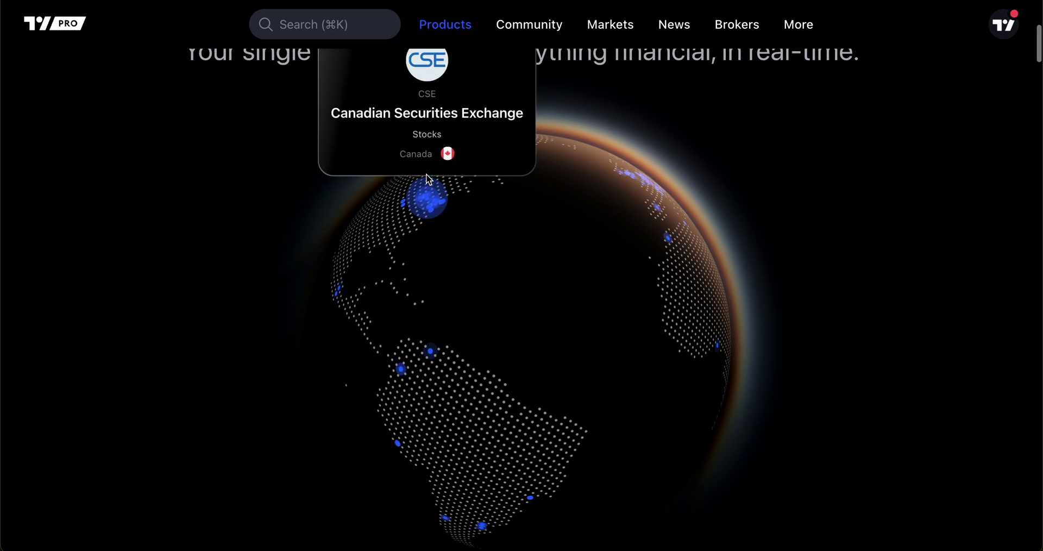
mouse_move(473, 357)
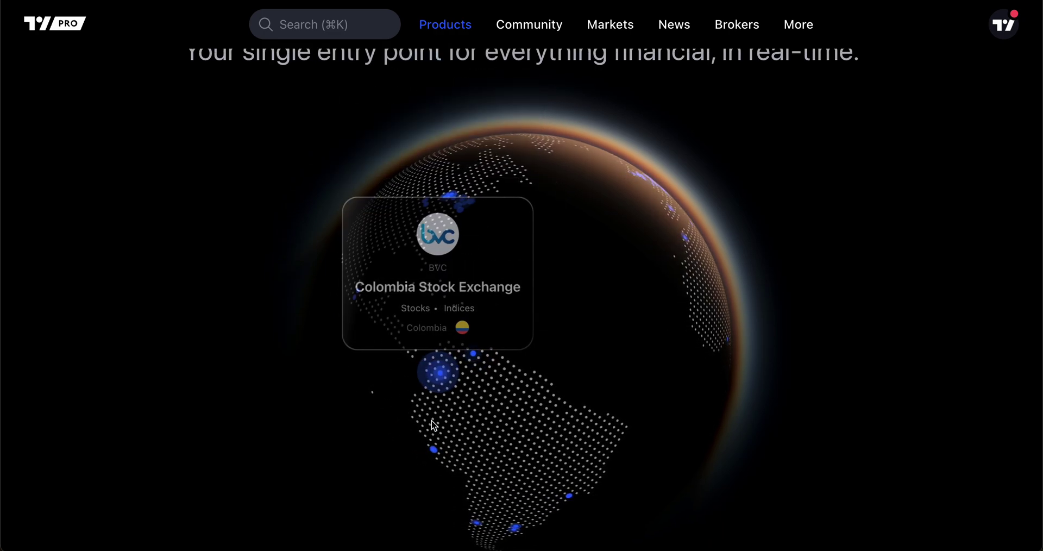
mouse_move(498, 530)
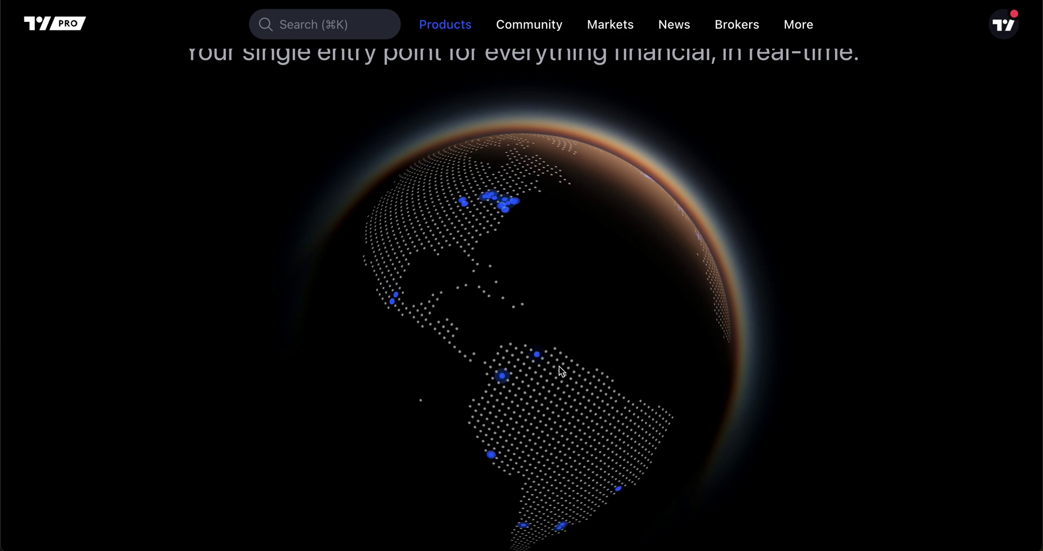
mouse_move(564, 347)
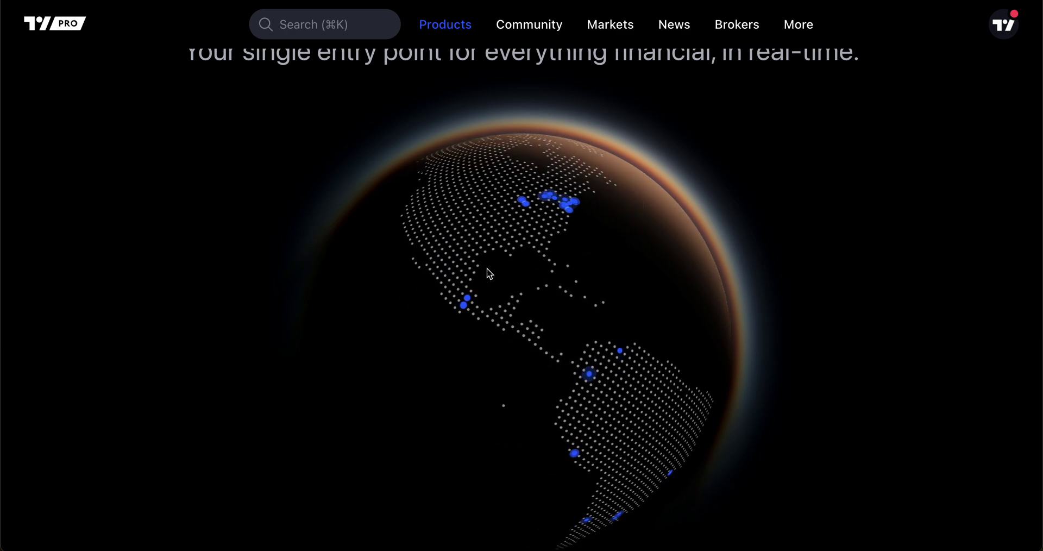
scroll(330, 284, "down", 5)
scroll(334, 286, "down", 4)
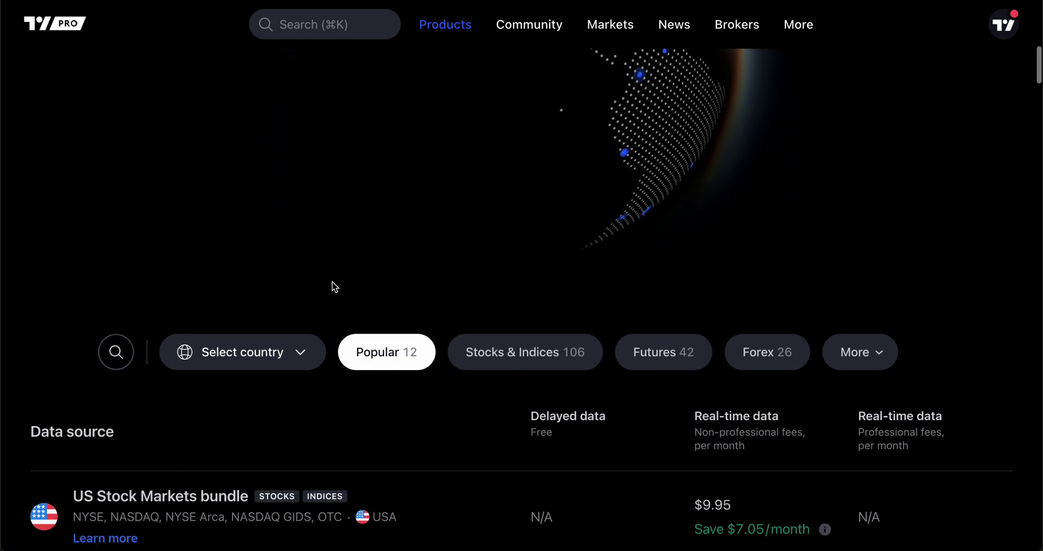
scroll(335, 286, "down", 5)
scroll(335, 286, "down", 2)
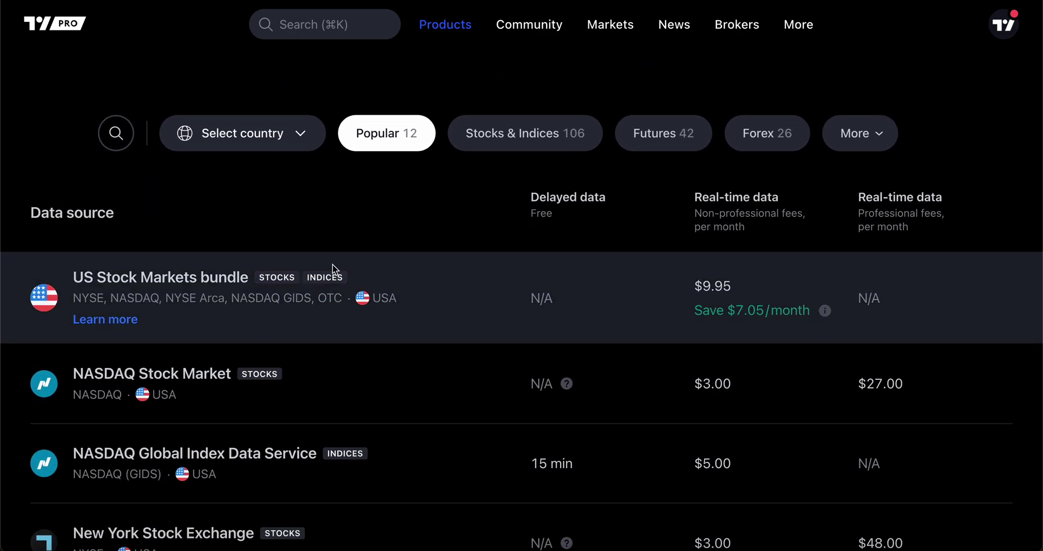
scroll(334, 270, "down", 10)
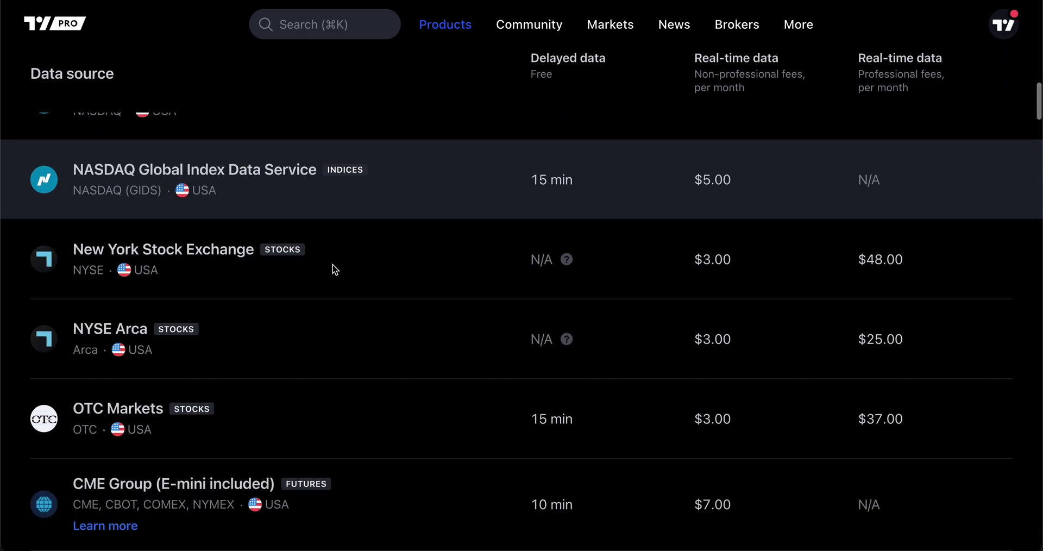
scroll(334, 270, "down", 10)
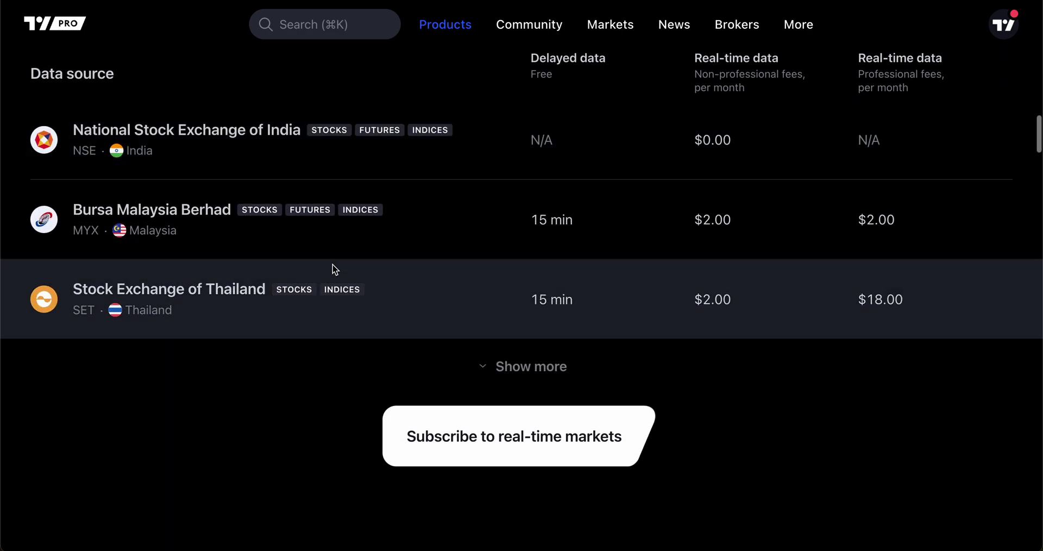
left_click(479, 366)
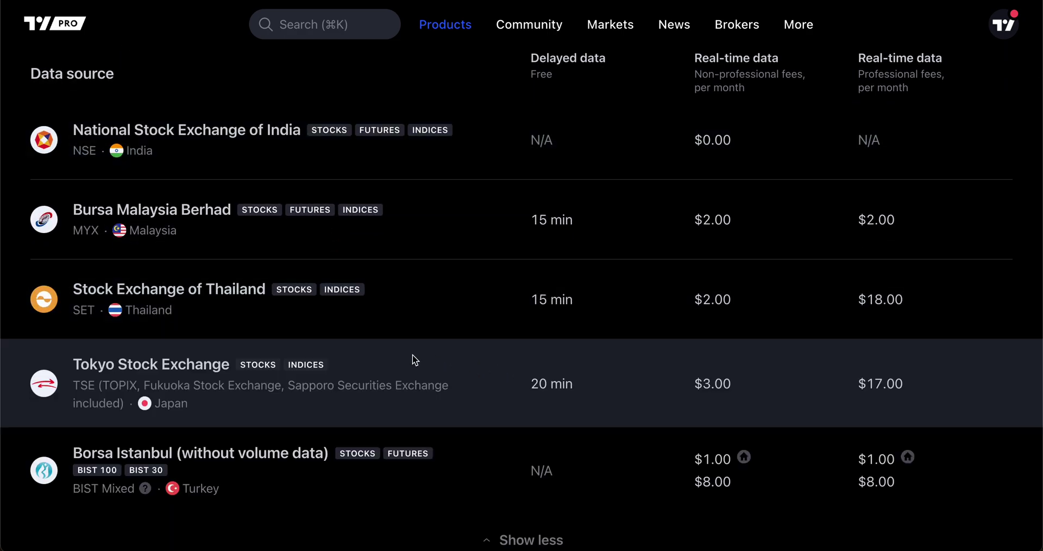
scroll(415, 360, "down", 4)
scroll(415, 359, "up", 15)
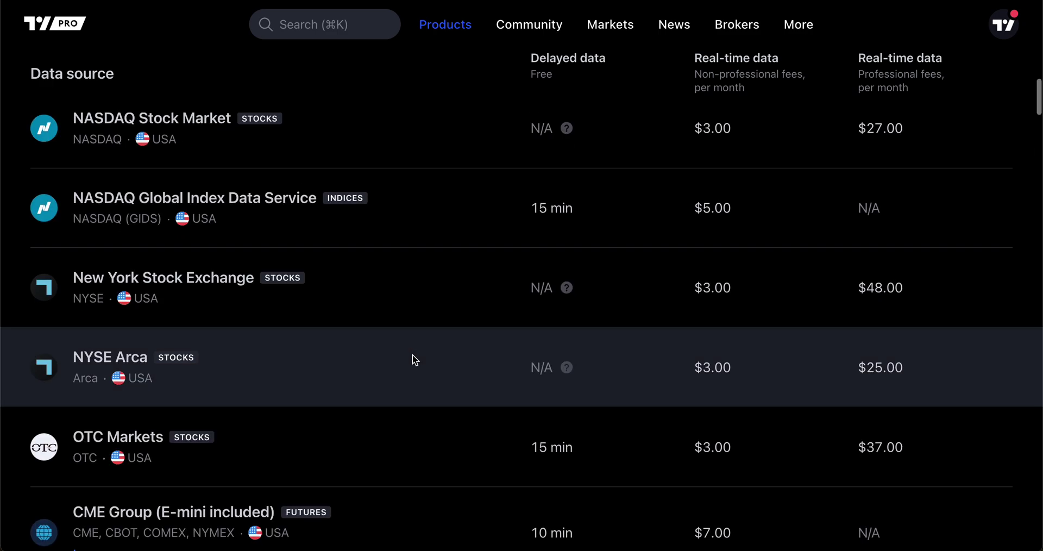
scroll(415, 360, "up", 5)
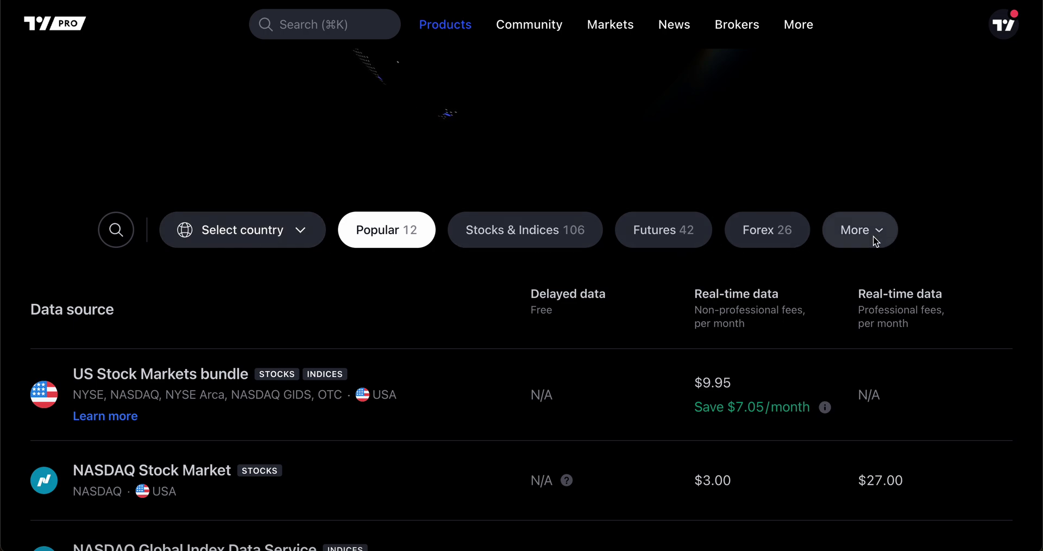
left_click(301, 232)
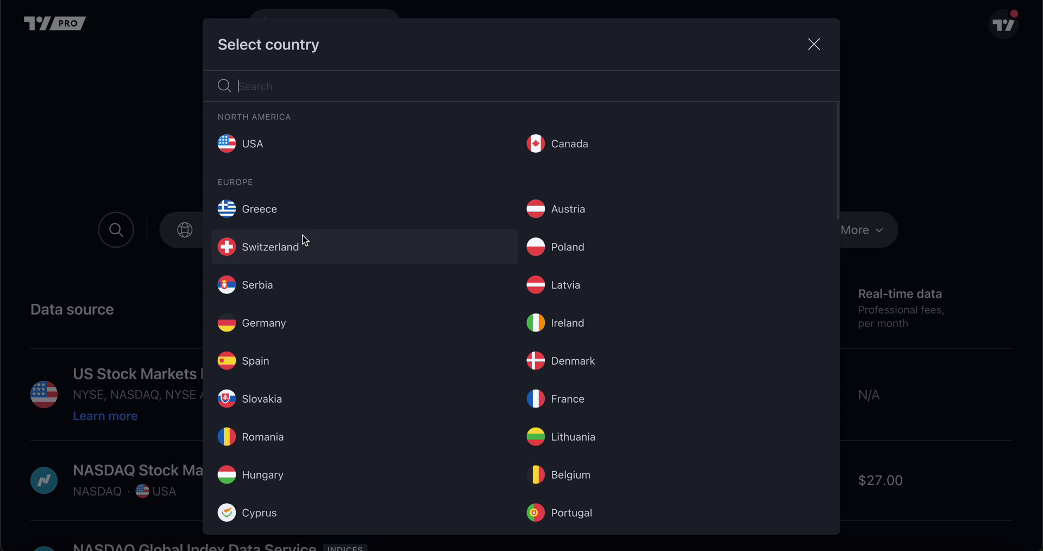
left_click(135, 194)
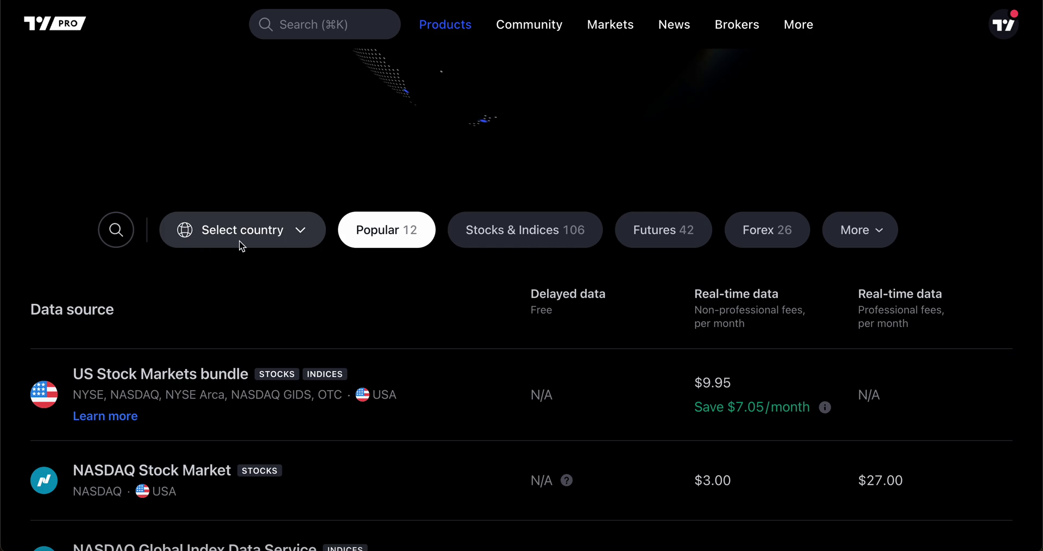
left_click(115, 238)
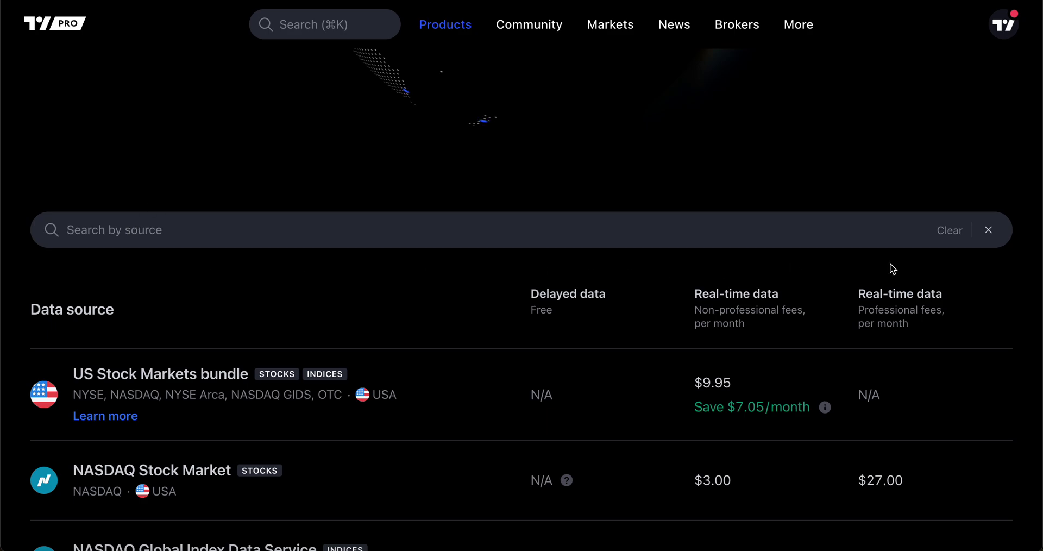
left_click(988, 229)
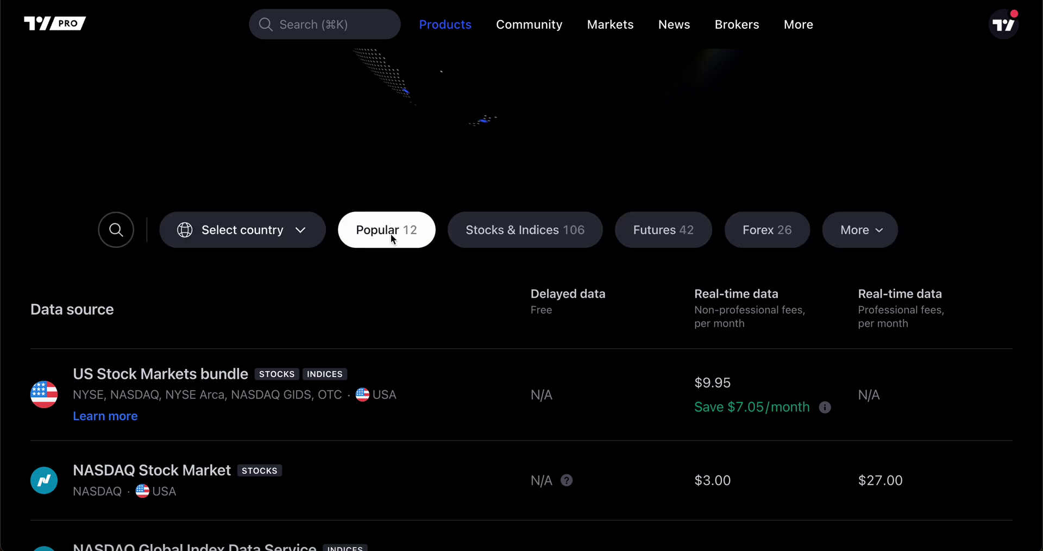
scroll(391, 239, "down", 5)
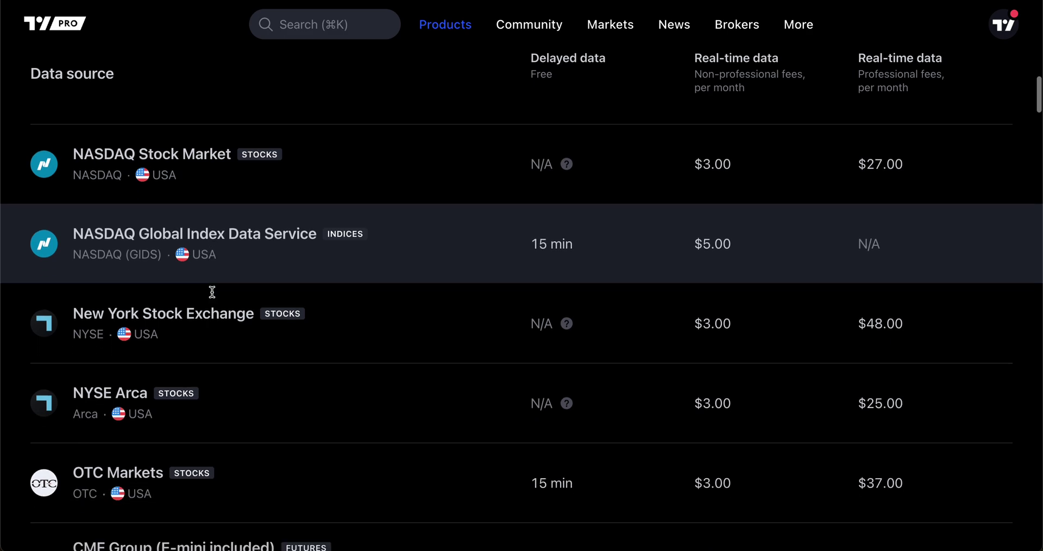
scroll(212, 292, "down", 1)
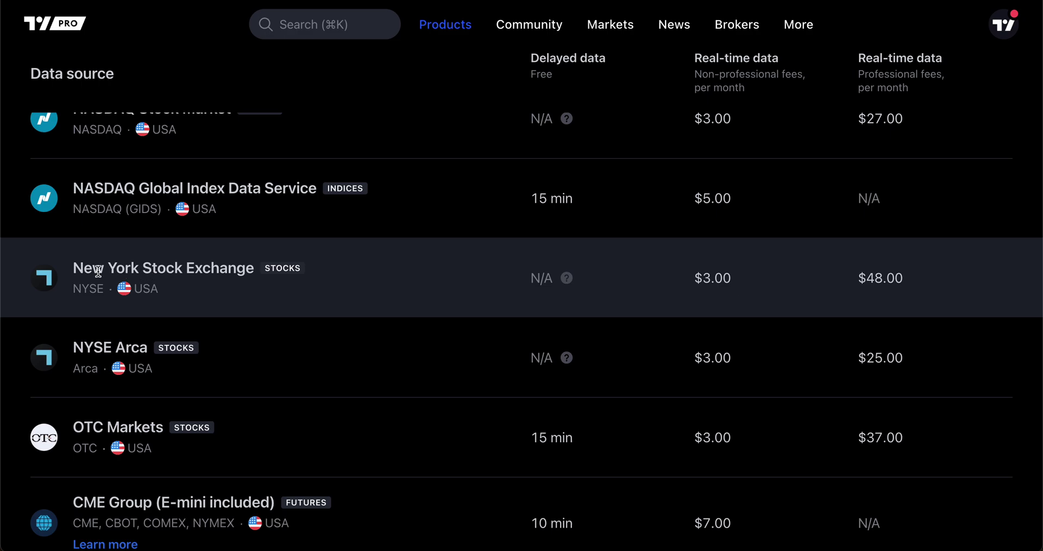
scroll(489, 300, "up", 5)
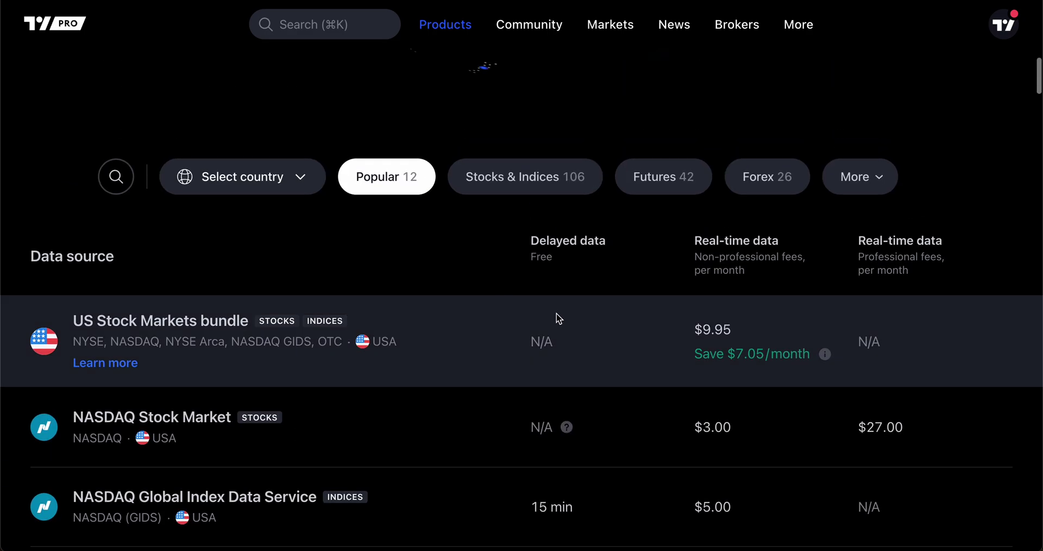
scroll(559, 319, "down", 1)
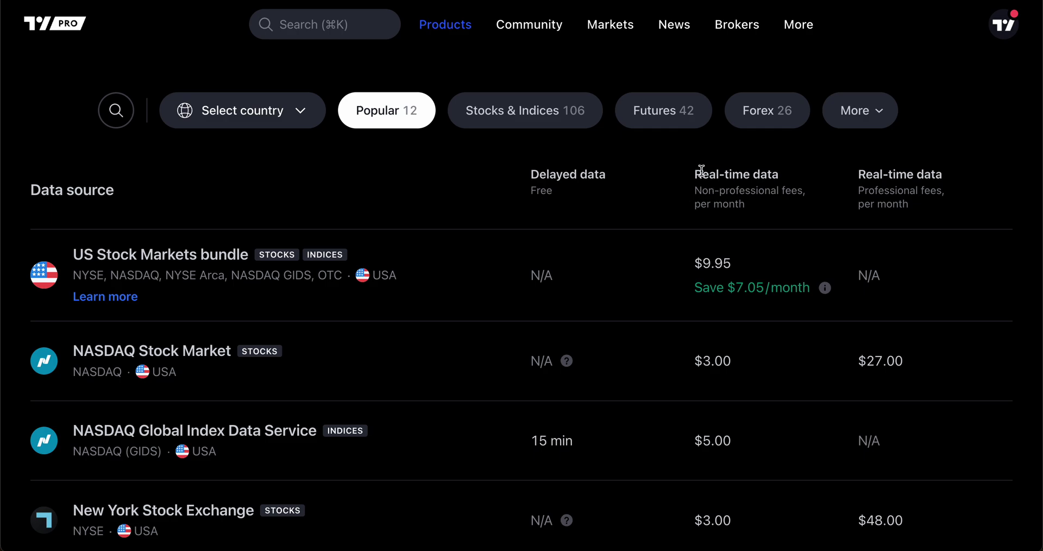
scroll(706, 190, "down", 3)
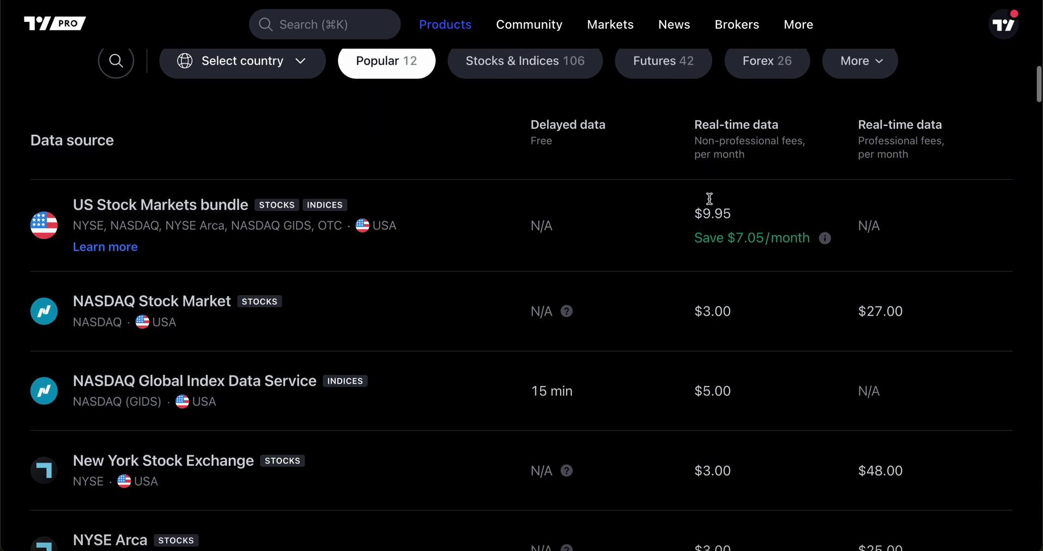
scroll(711, 200, "down", 4)
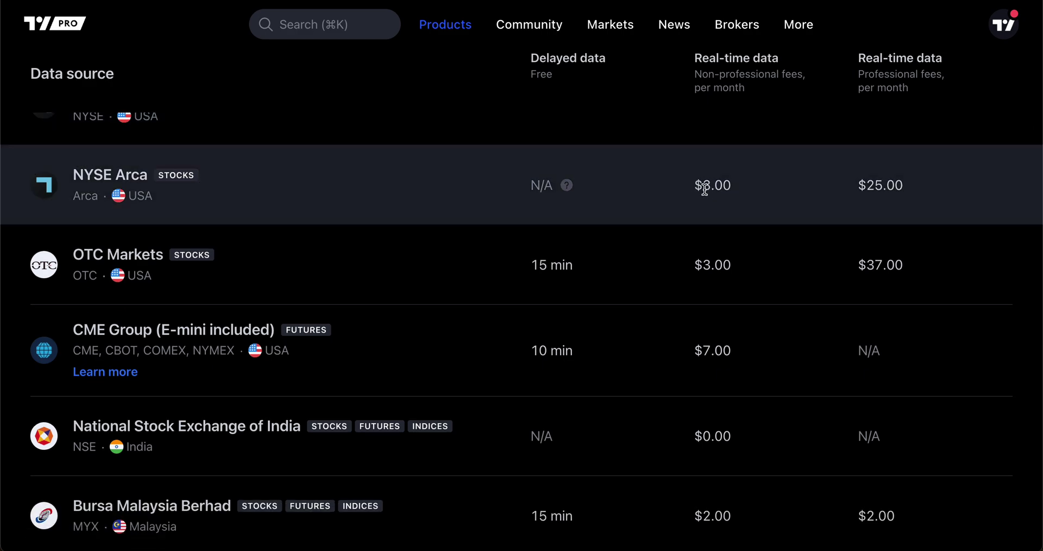
scroll(704, 189, "down", 2)
scroll(710, 280, "down", 3)
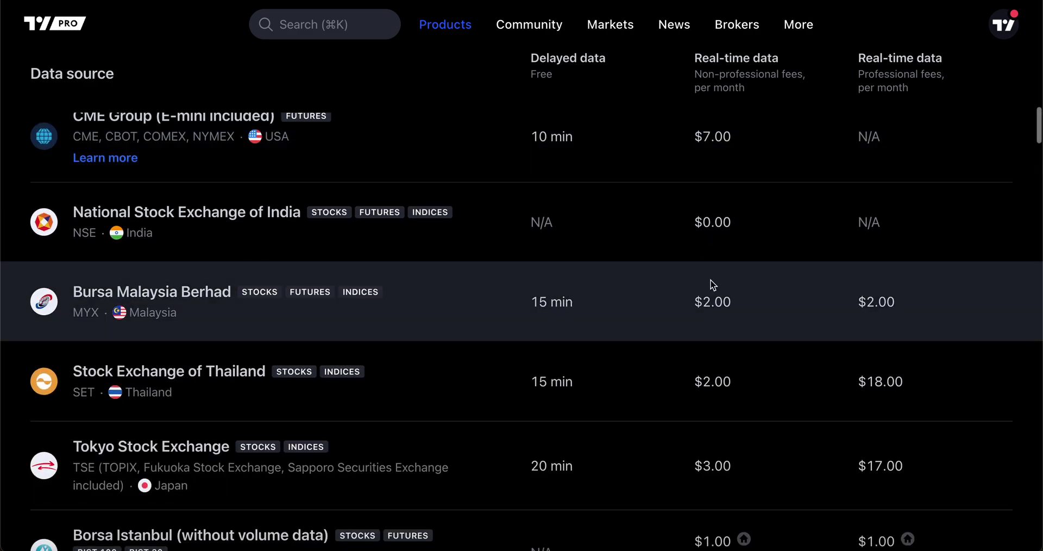
scroll(713, 285, "down", 1)
scroll(713, 285, "up", 15)
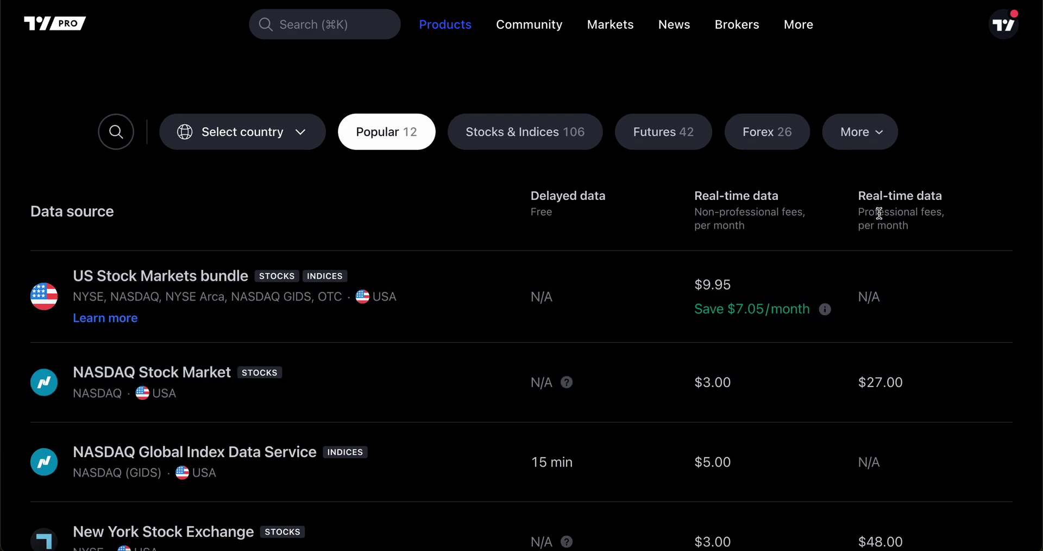
scroll(879, 213, "down", 2)
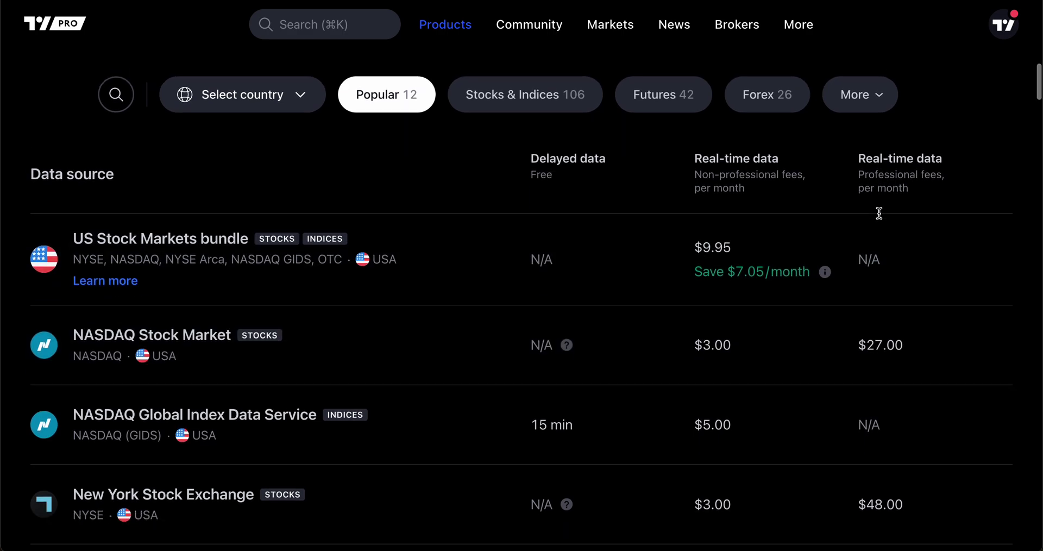
scroll(869, 283, "down", 4)
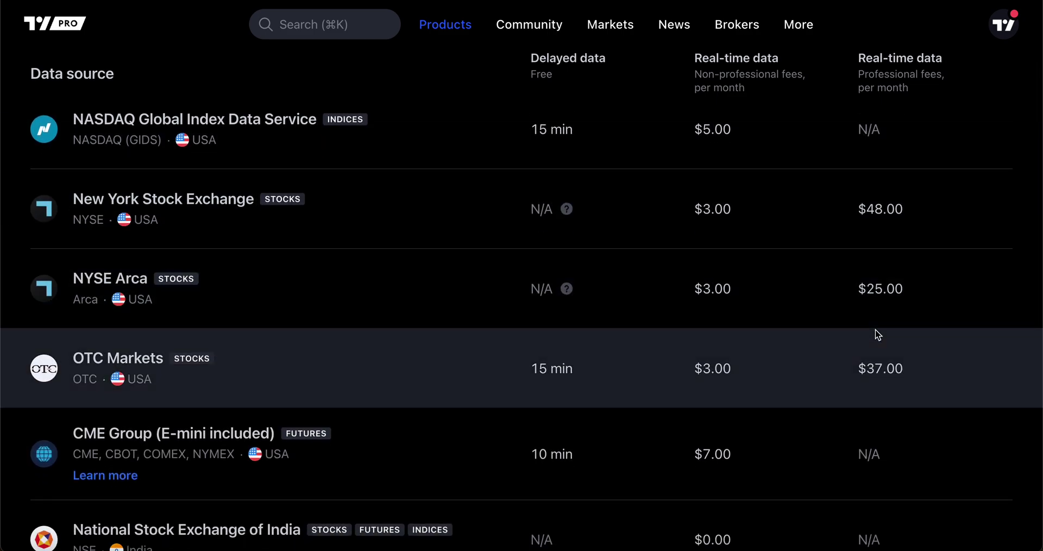
scroll(878, 334, "down", 3)
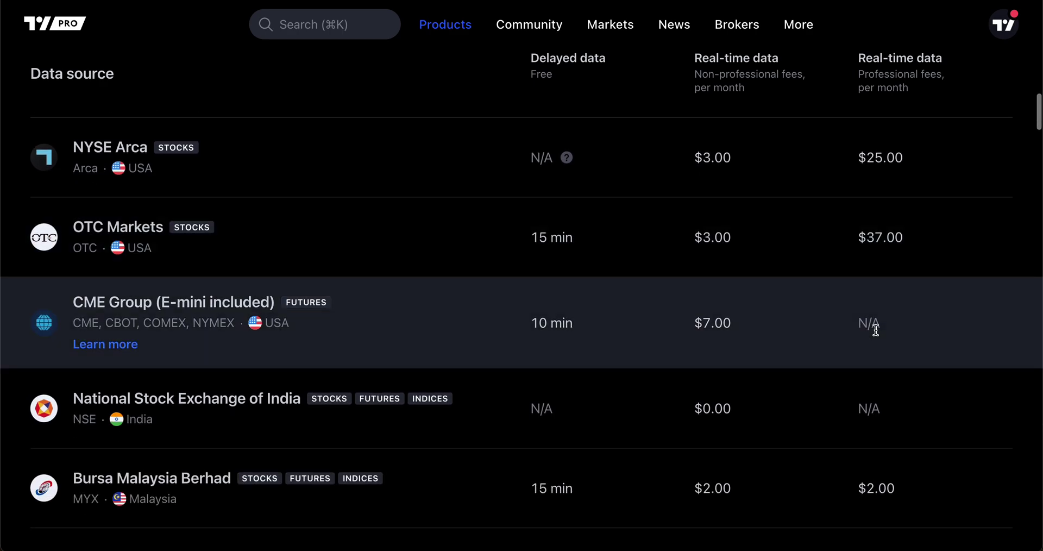
scroll(865, 319, "down", 5)
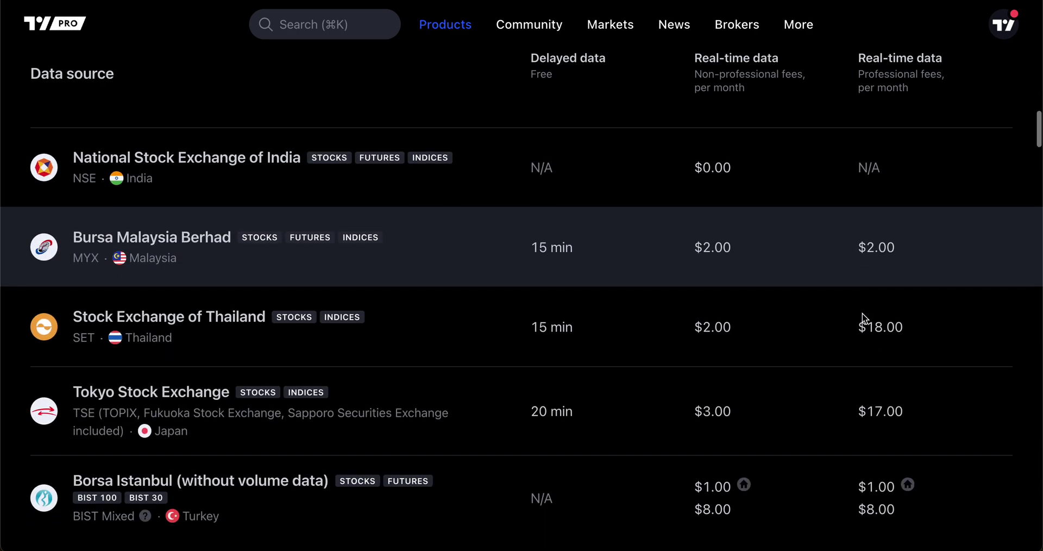
scroll(865, 319, "up", 10)
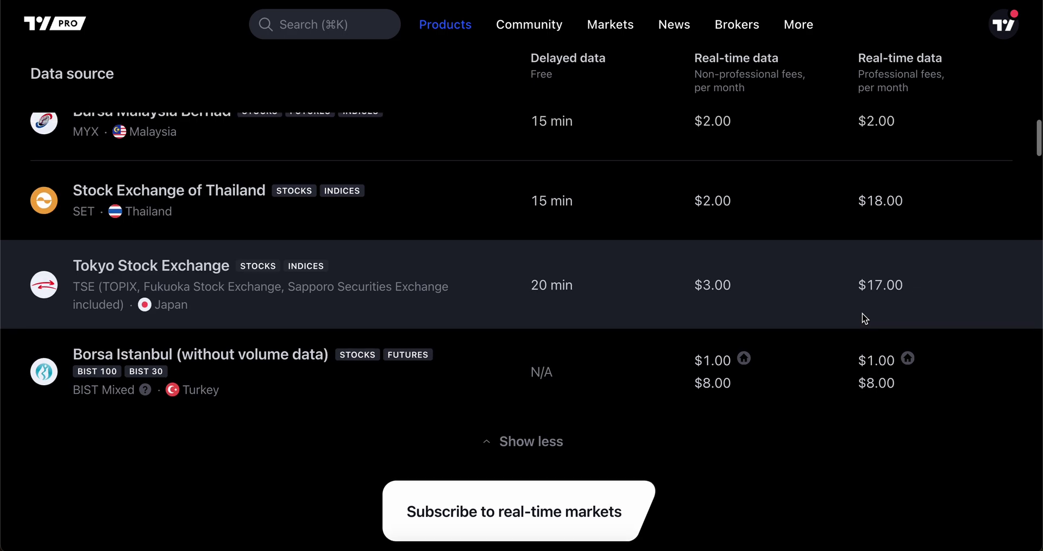
scroll(853, 320, "up", 1)
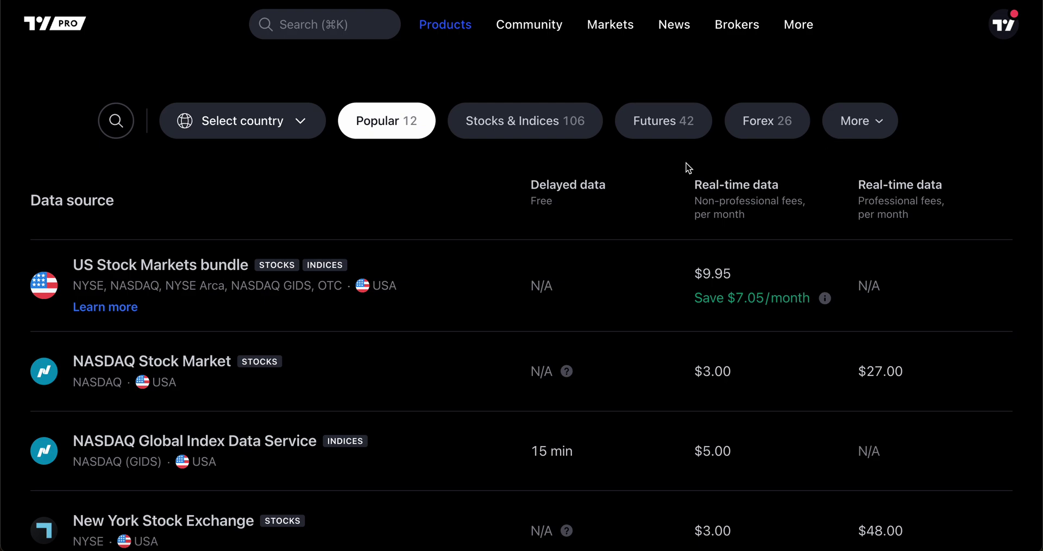
scroll(687, 167, "up", 2)
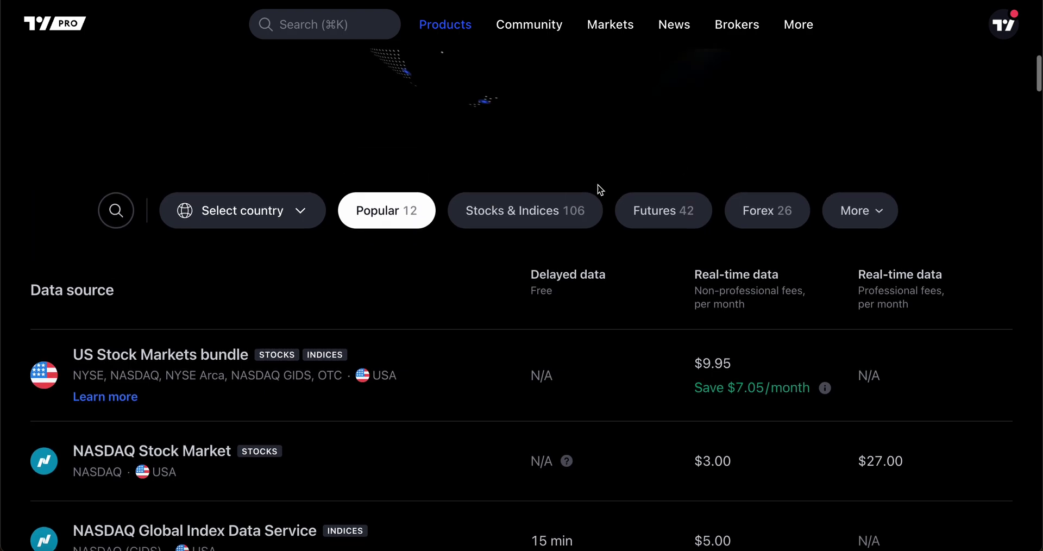
Filter the data pricing table to Stocks & Indices sources only.
left_click(517, 212)
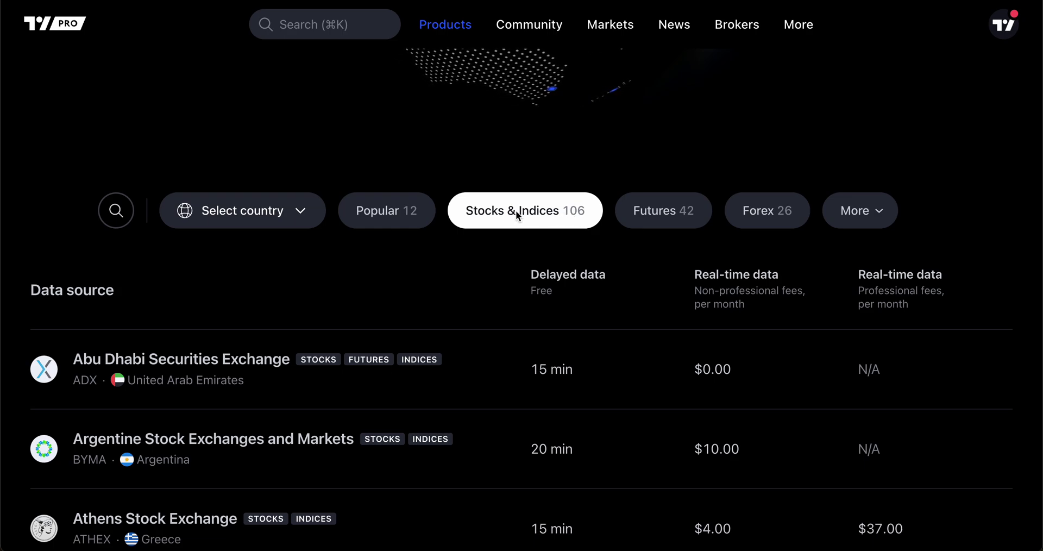
scroll(509, 217, "down", 3)
scroll(511, 219, "down", 8)
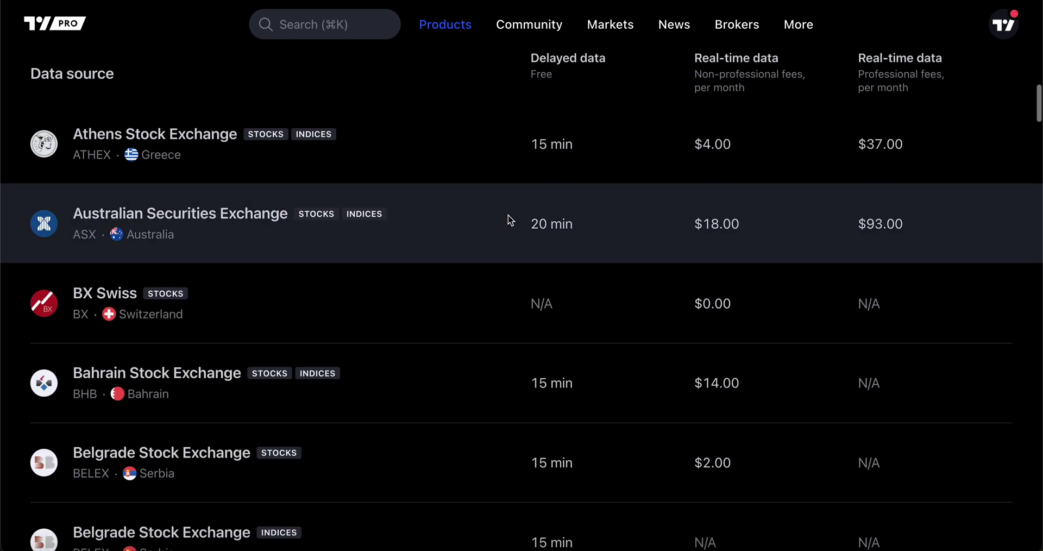
scroll(382, 282, "down", 2)
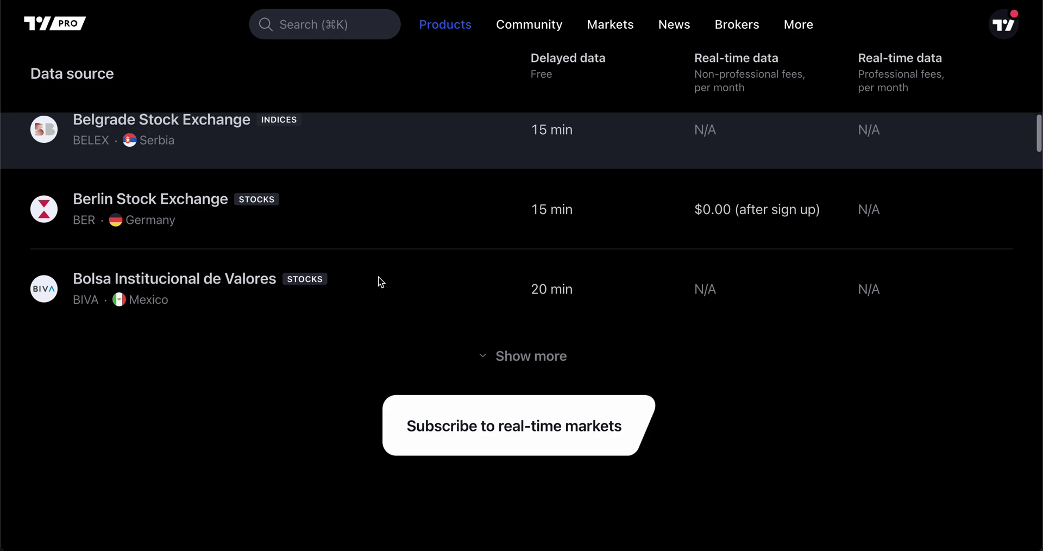
Expand the table and review all 106 exchanges down to the Special data offers heading.
left_click(510, 358)
scroll(432, 322, "down", 10)
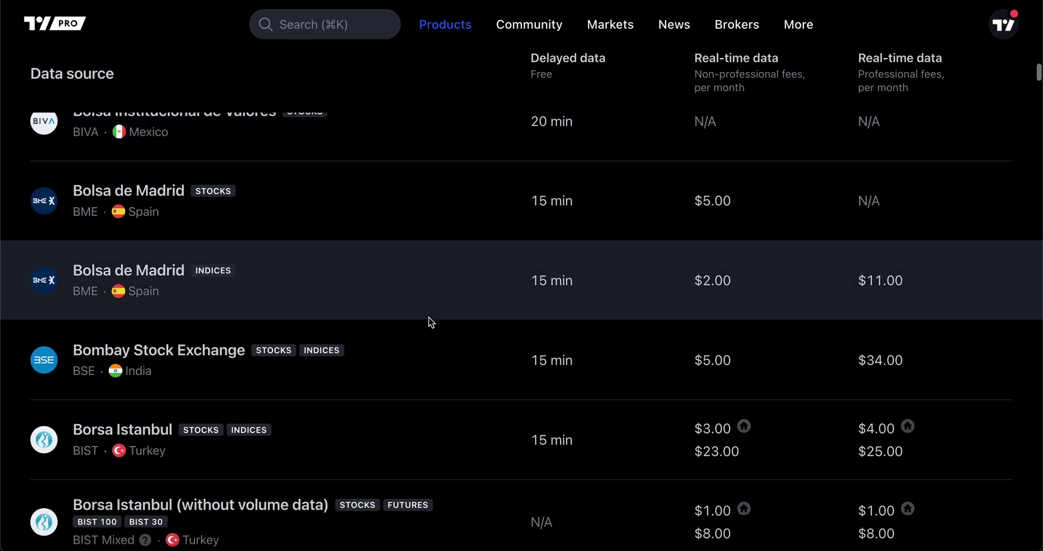
scroll(431, 321, "down", 6)
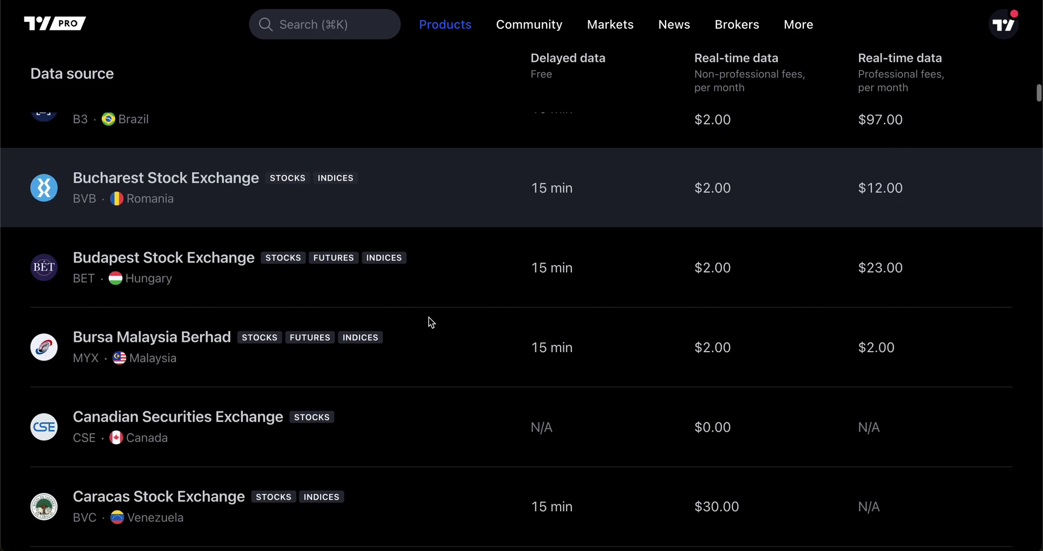
scroll(432, 321, "down", 6)
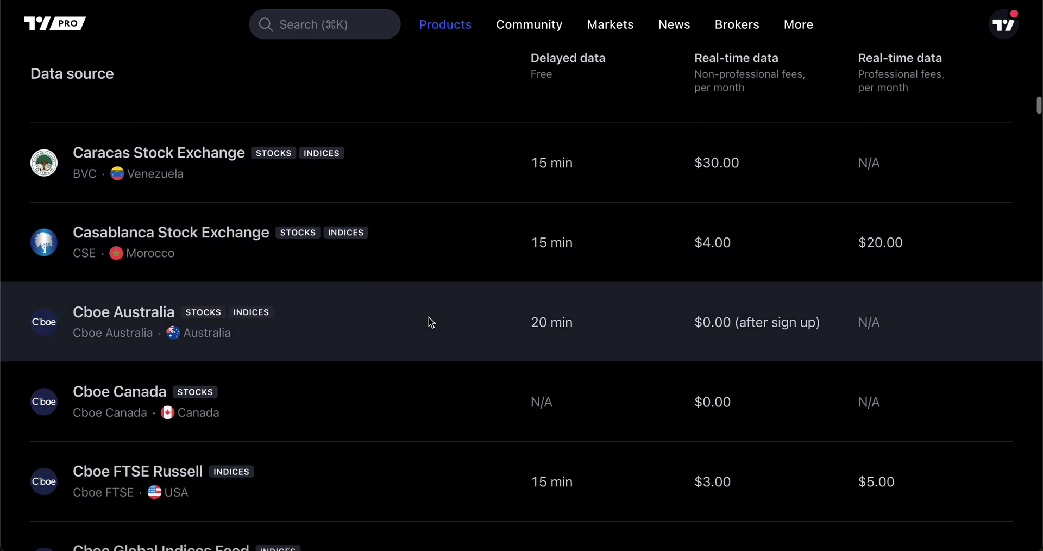
scroll(431, 322, "down", 1)
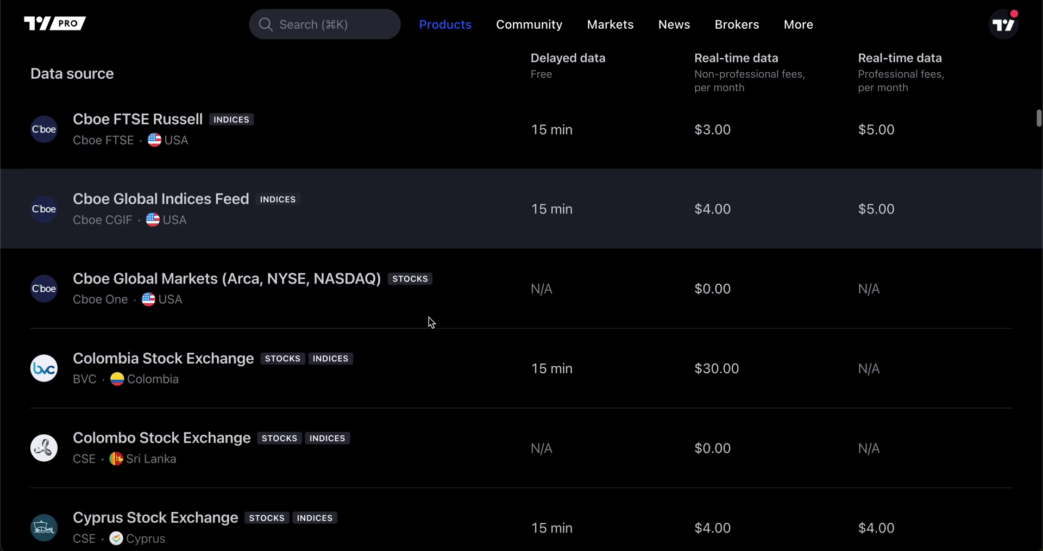
scroll(431, 322, "down", 5)
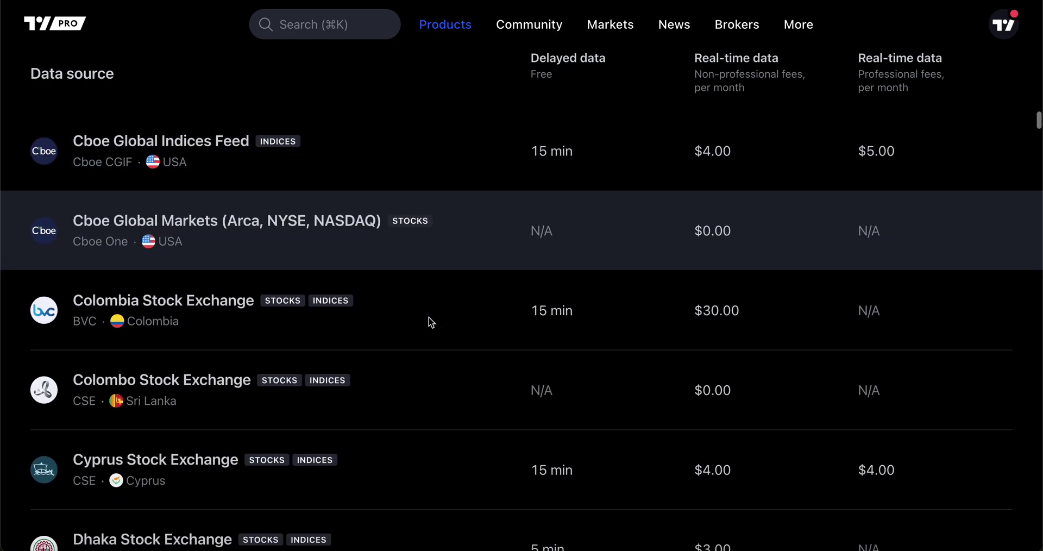
scroll(432, 322, "down", 6)
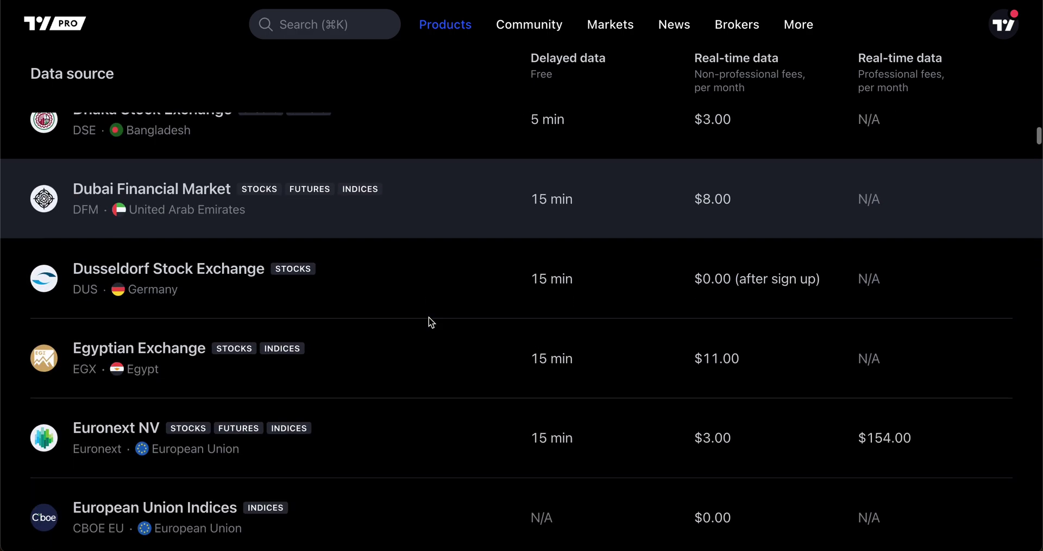
scroll(431, 321, "down", 5)
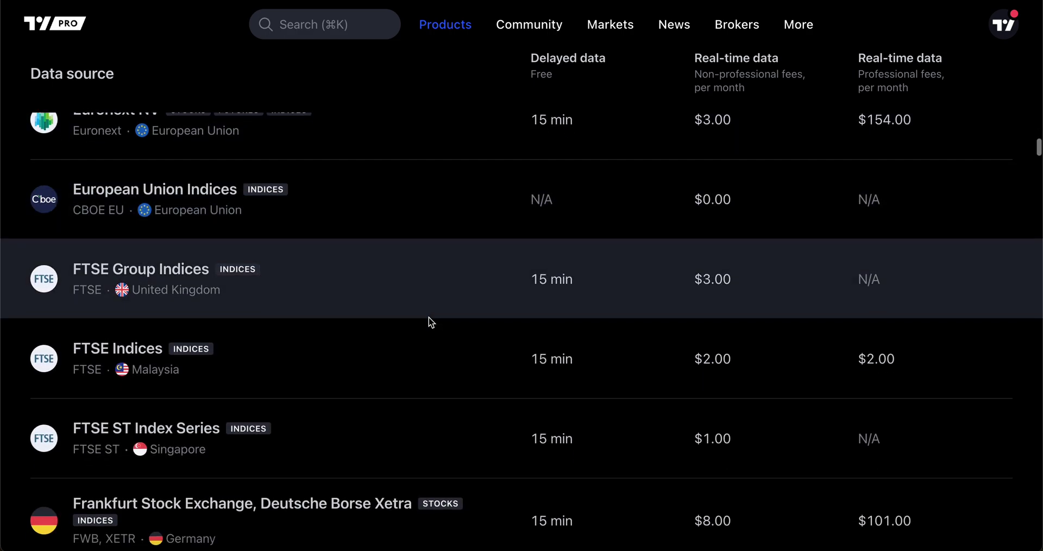
scroll(432, 322, "down", 3)
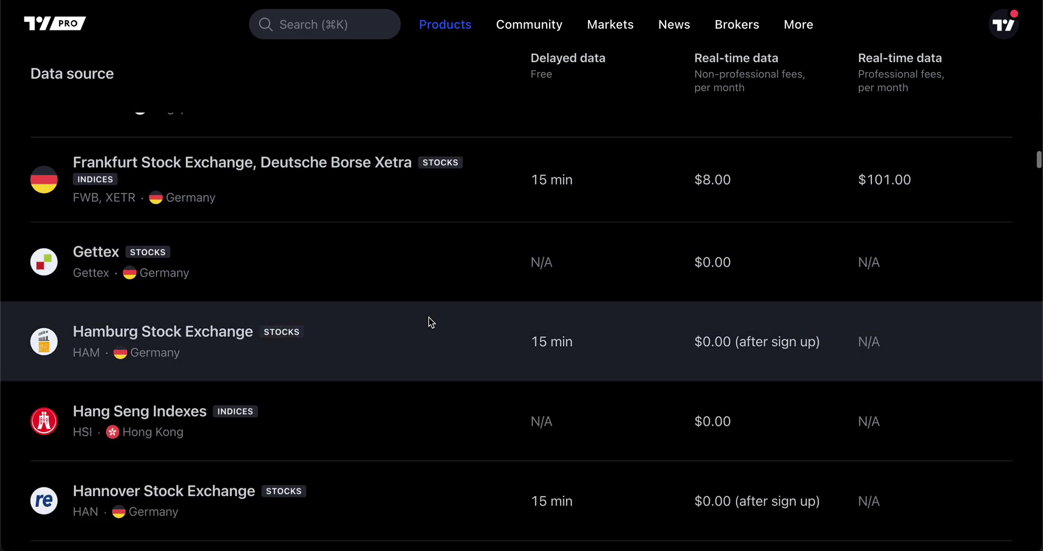
scroll(432, 321, "up", 9)
scroll(431, 322, "up", 20)
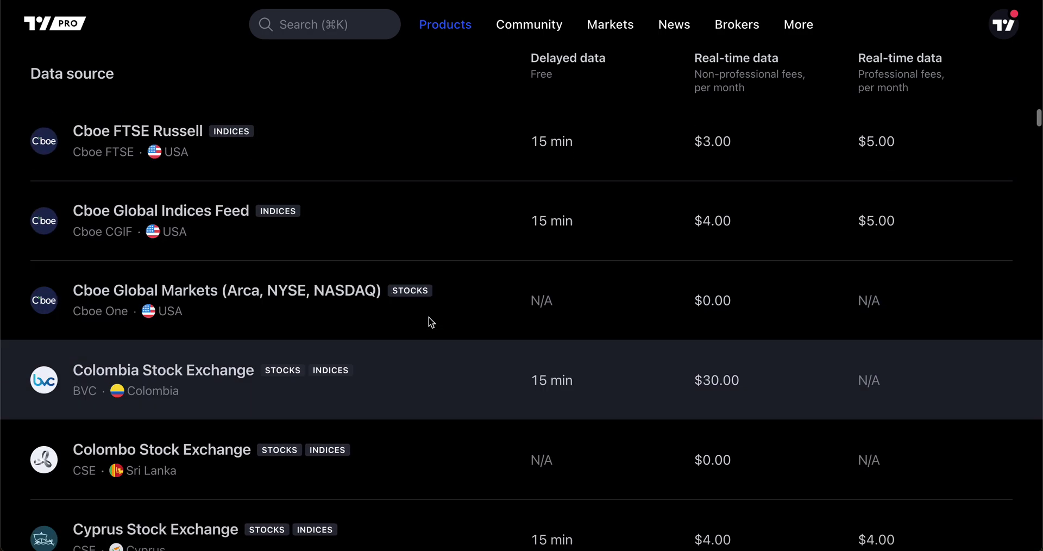
scroll(431, 321, "up", 8)
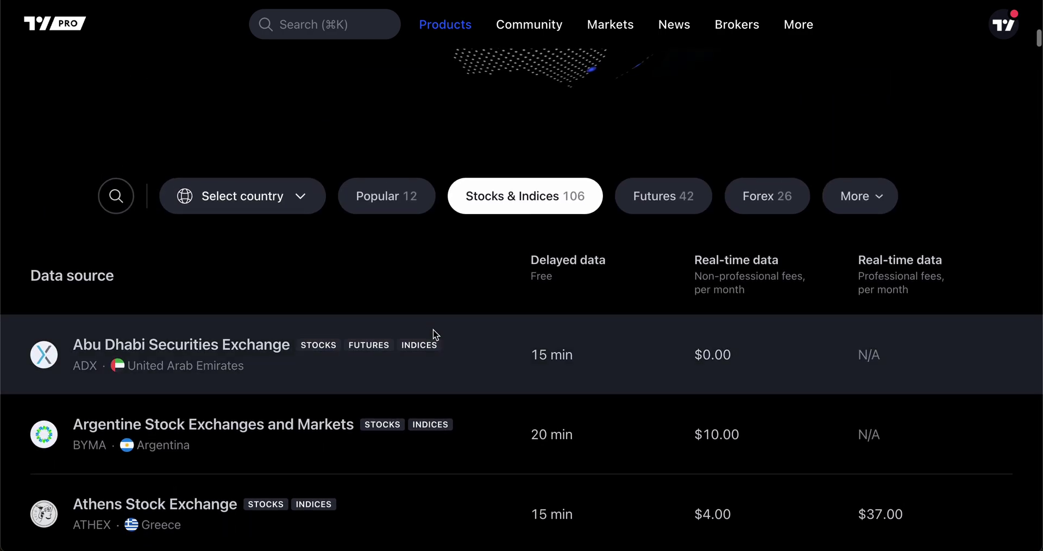
scroll(435, 335, "down", 1)
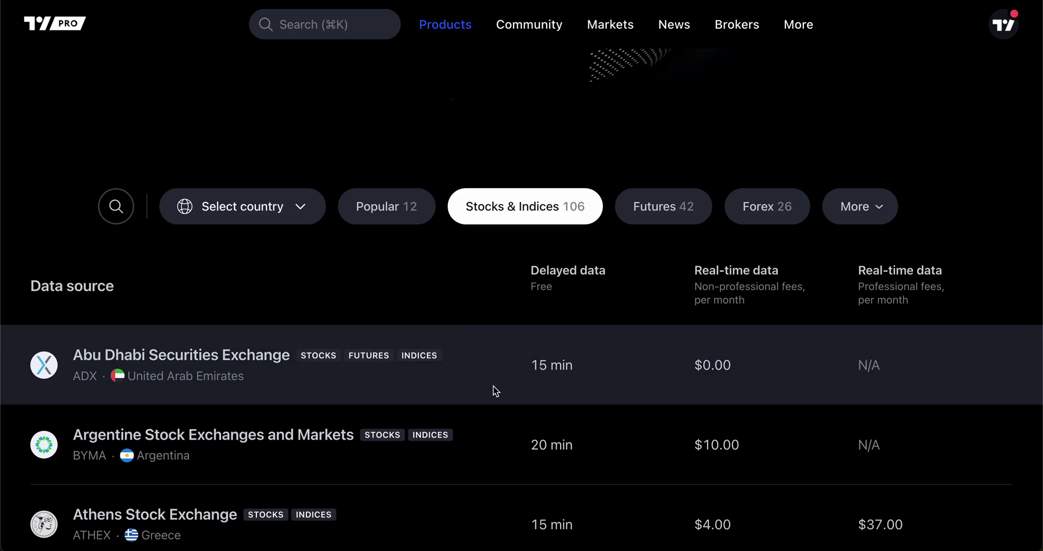
scroll(494, 391, "down", 10)
scroll(534, 391, "down", 20)
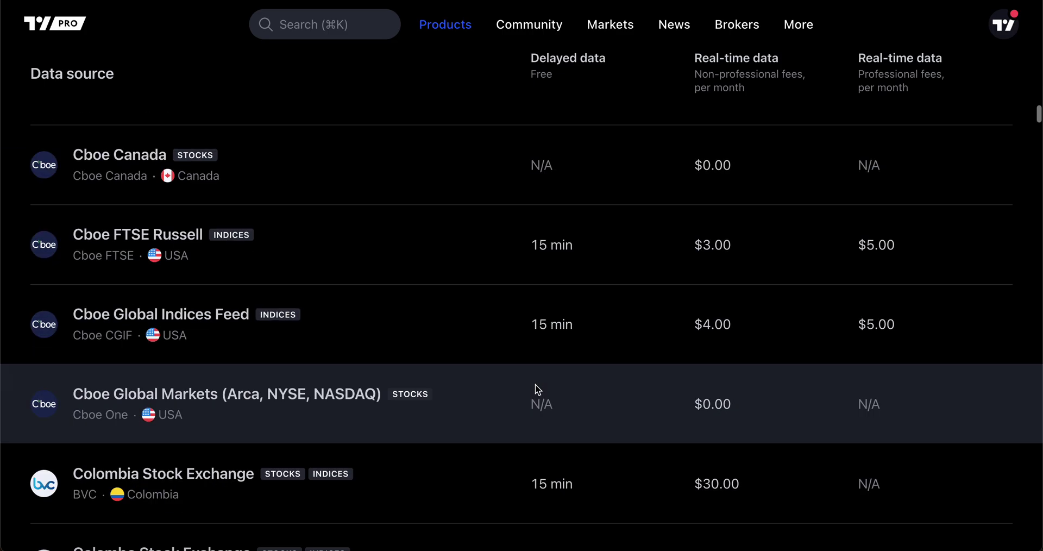
scroll(544, 380, "down", 20)
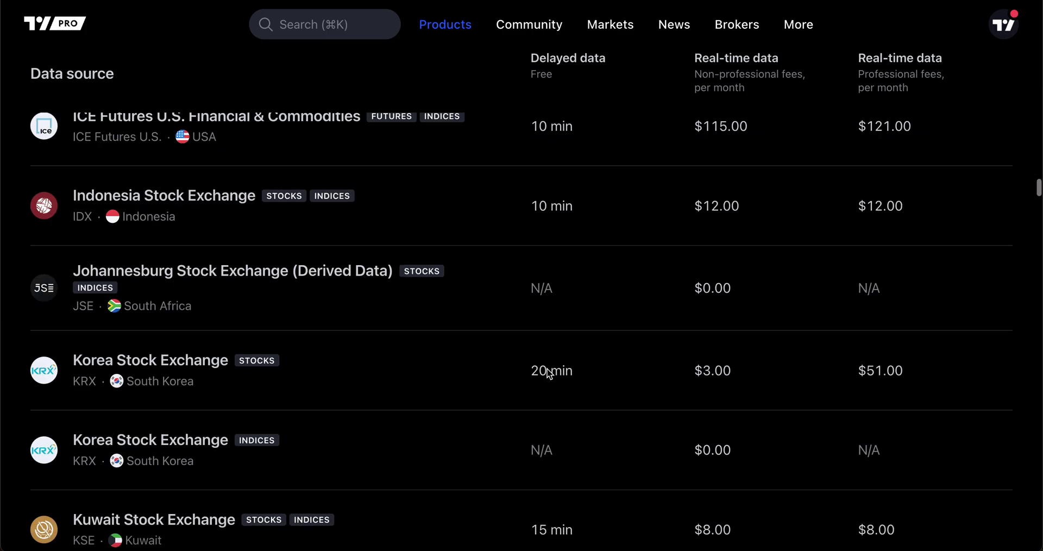
scroll(550, 373, "down", 20)
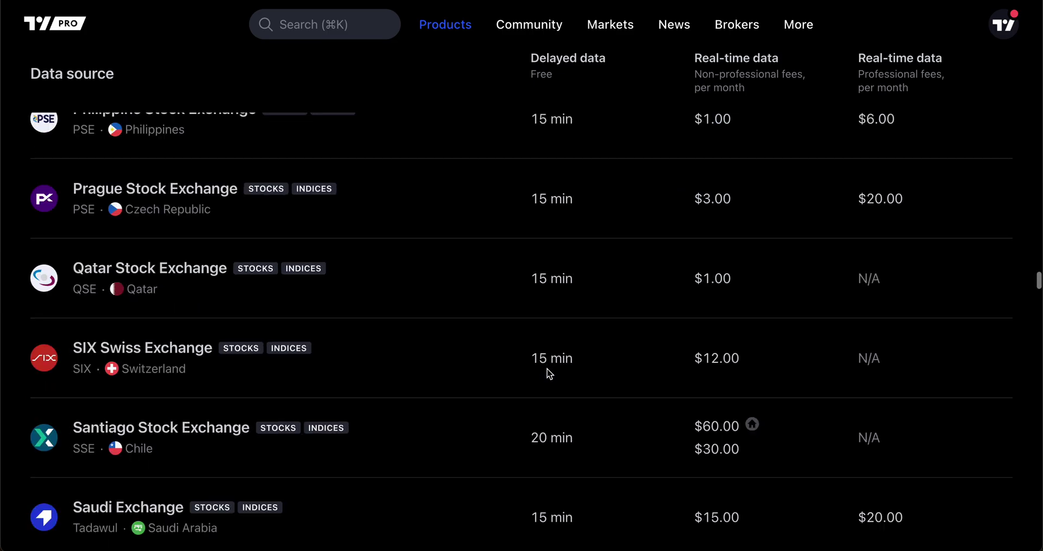
Review the special offers: US Stock Markets bundle $9.95 and CME Group futures $7.00.
scroll(550, 374, "up", 5)
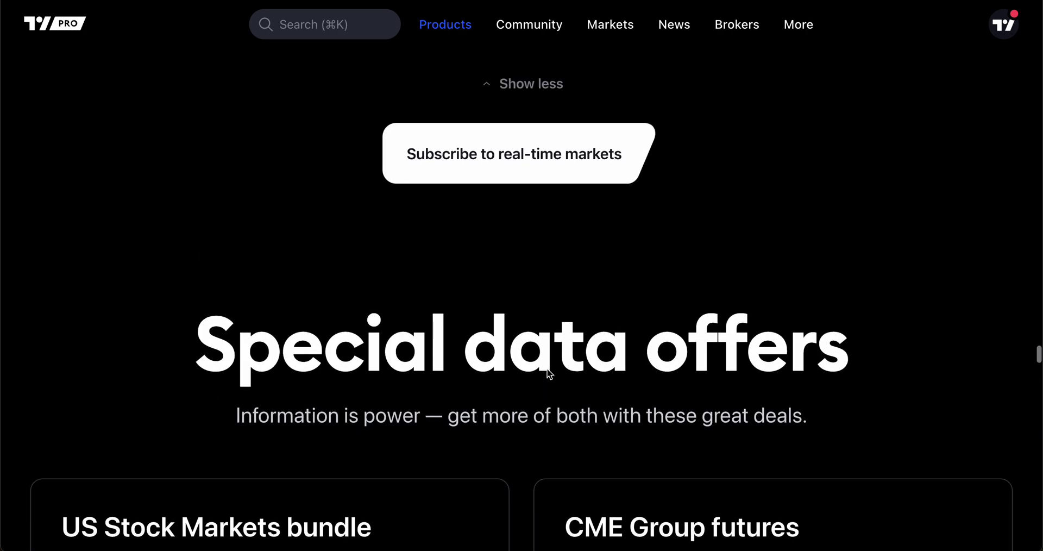
scroll(542, 272, "down", 6)
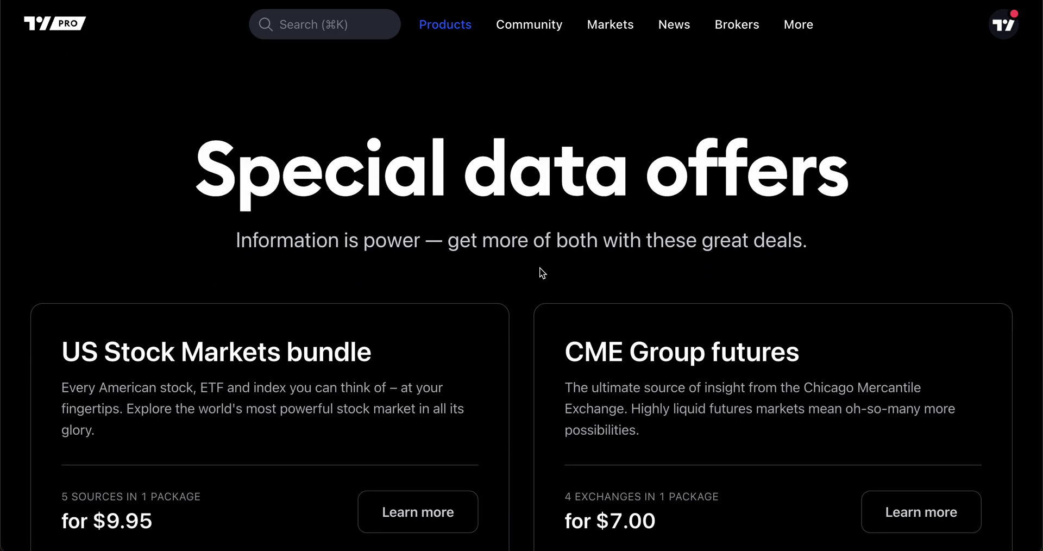
scroll(445, 197, "down", 5)
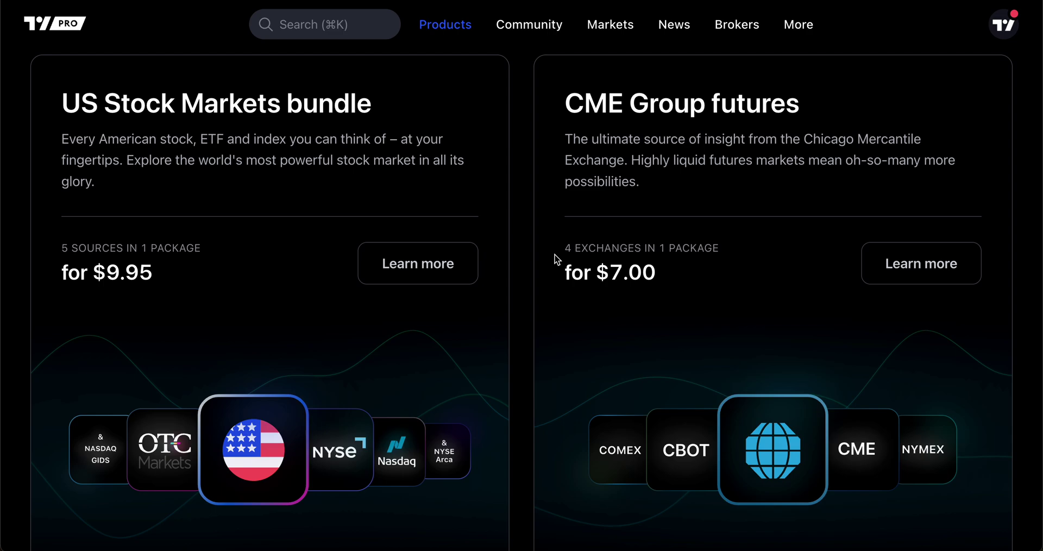
scroll(557, 259, "down", 1)
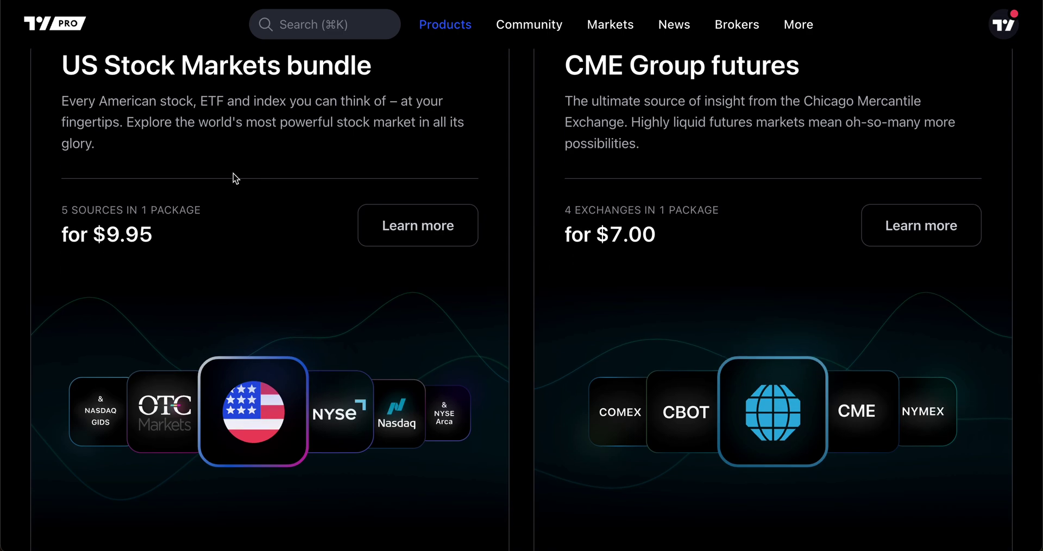
scroll(234, 174, "up", 1)
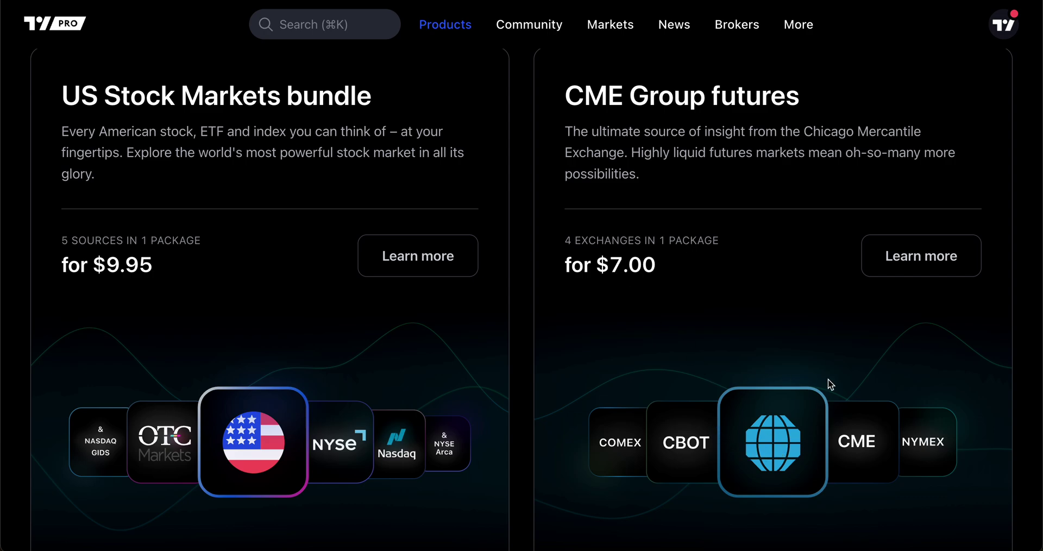
Scroll past the Eurex, Global markets, history and Wall St sections to the closing banner.
scroll(685, 424, "down", 9)
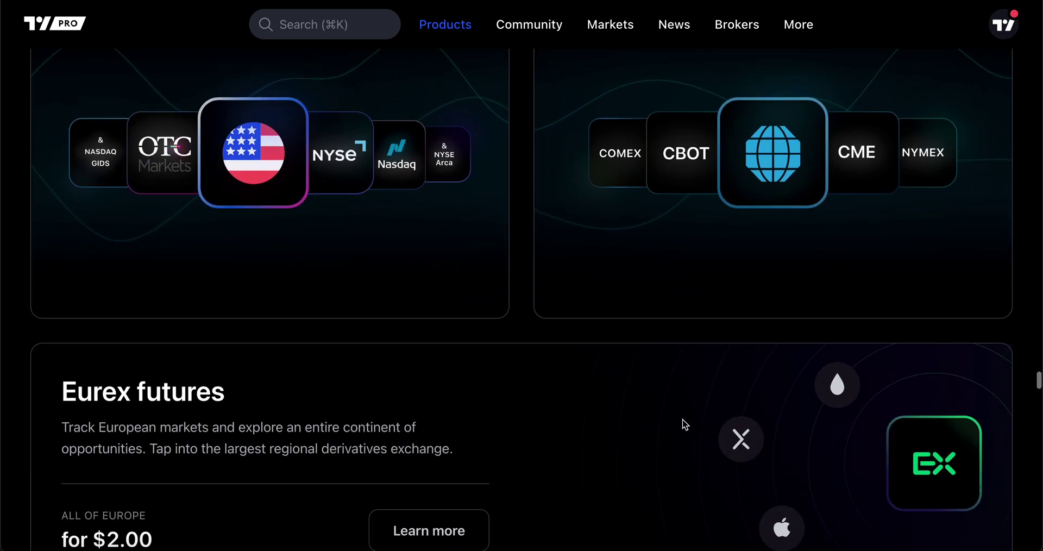
scroll(673, 385, "down", 6)
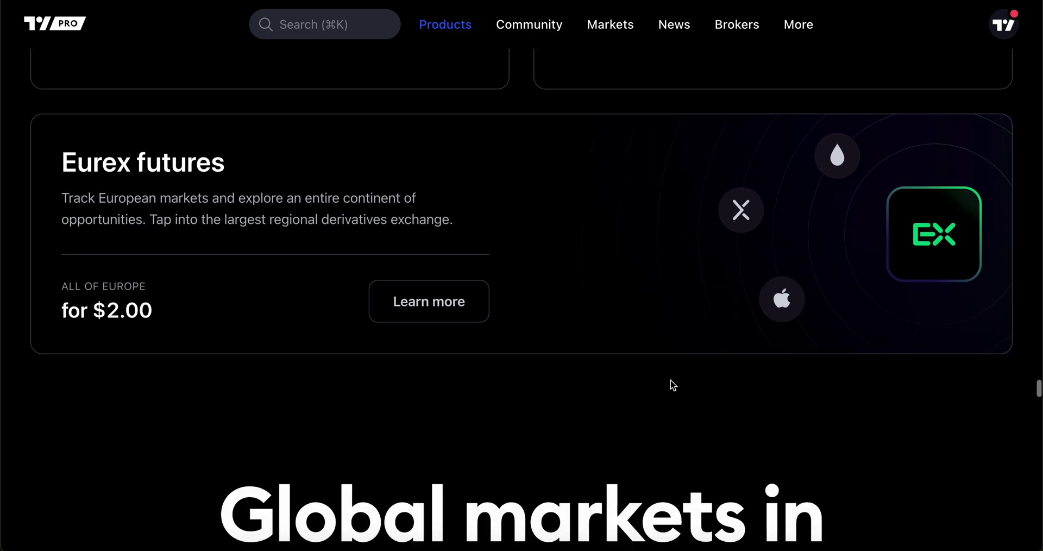
scroll(671, 380, "down", 3)
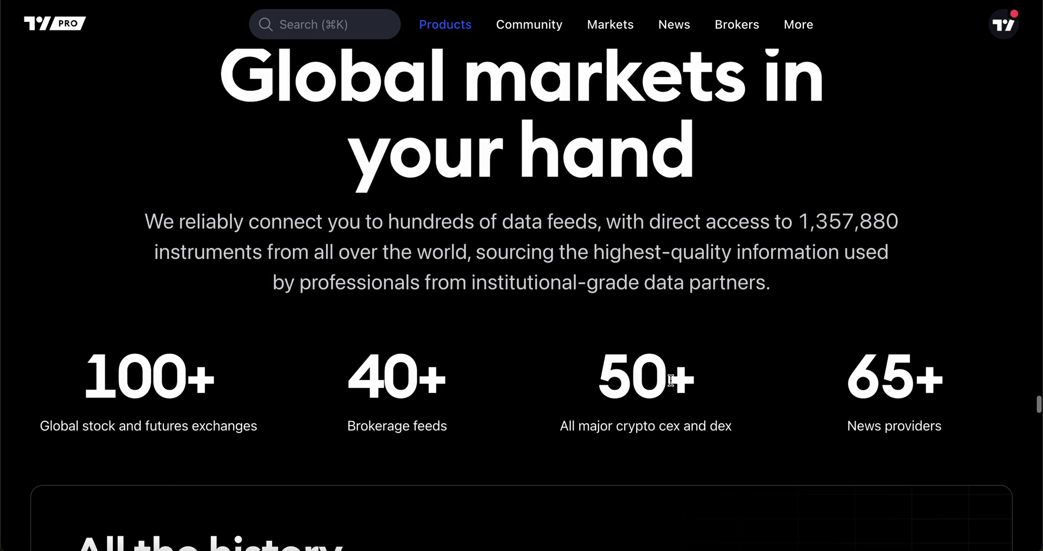
scroll(671, 380, "up", 1)
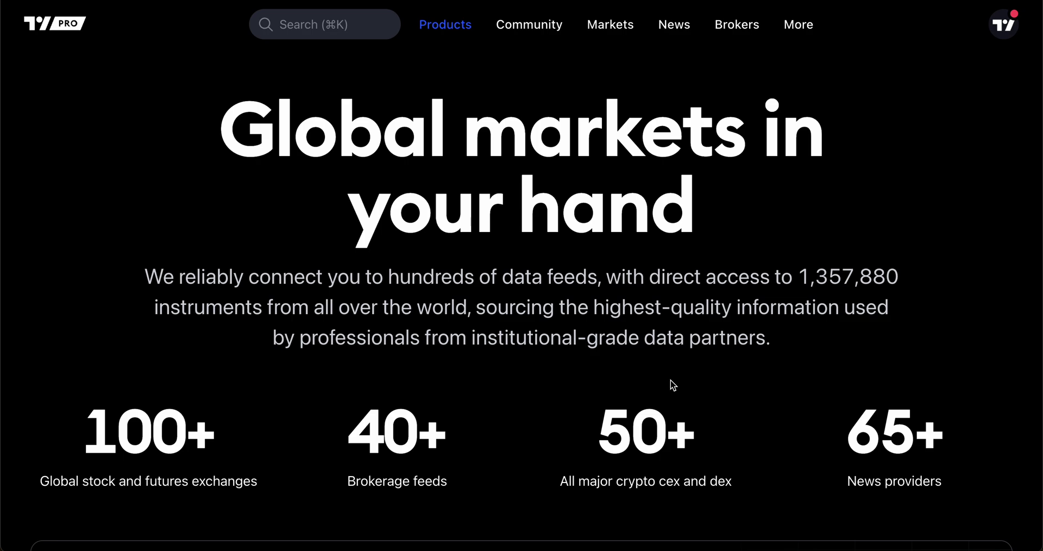
scroll(673, 386, "down", 9)
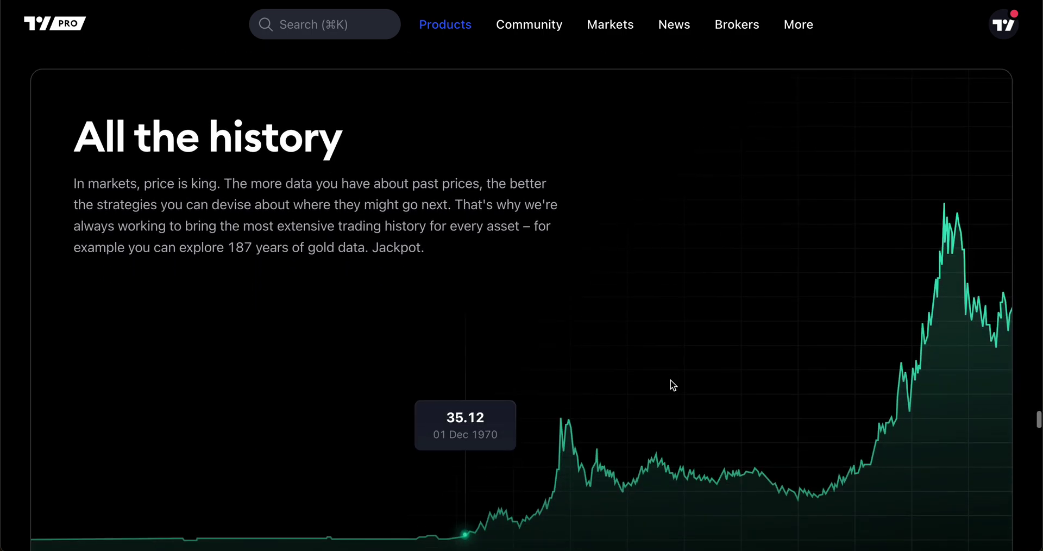
scroll(674, 385, "down", 9)
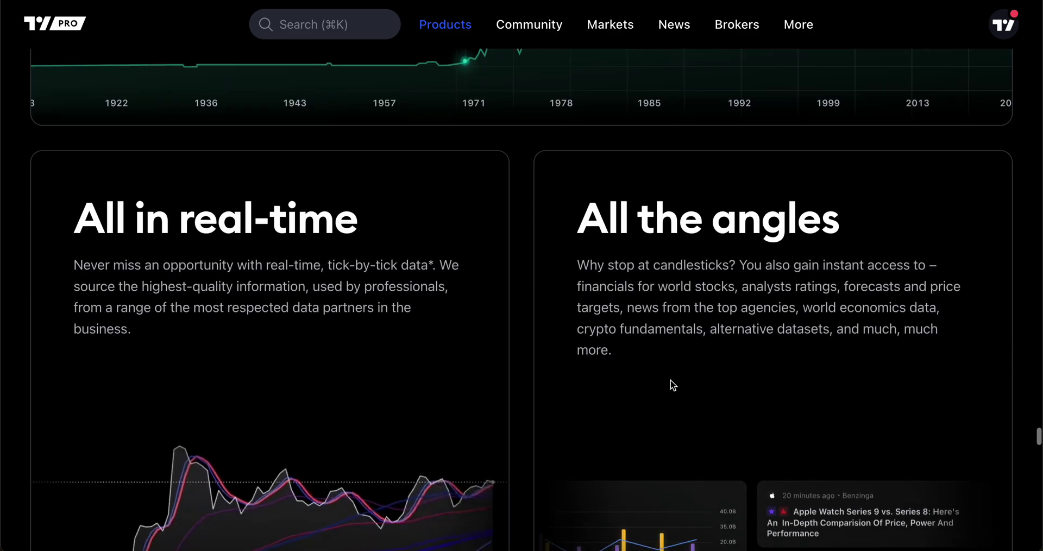
scroll(673, 385, "down", 12)
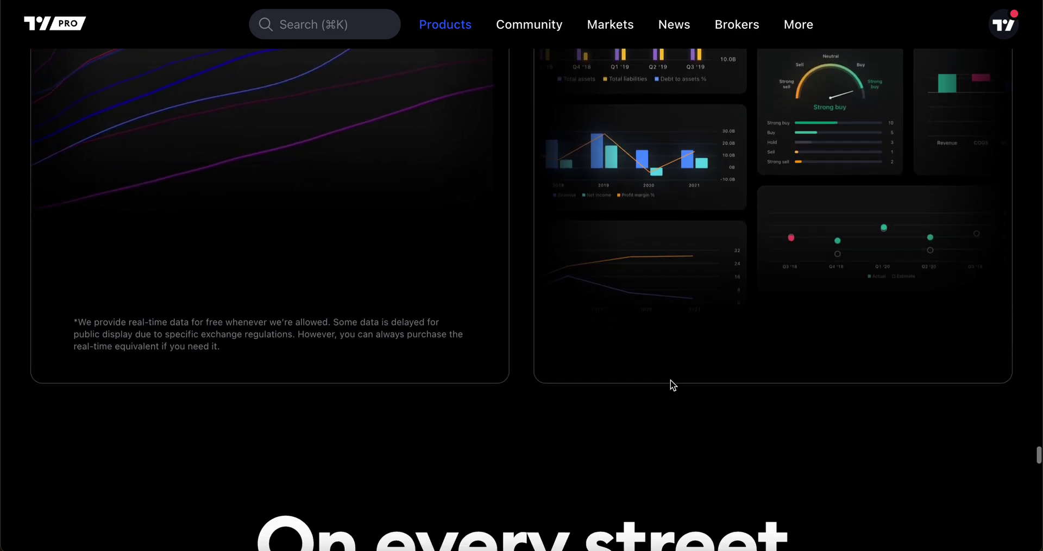
scroll(673, 385, "down", 9)
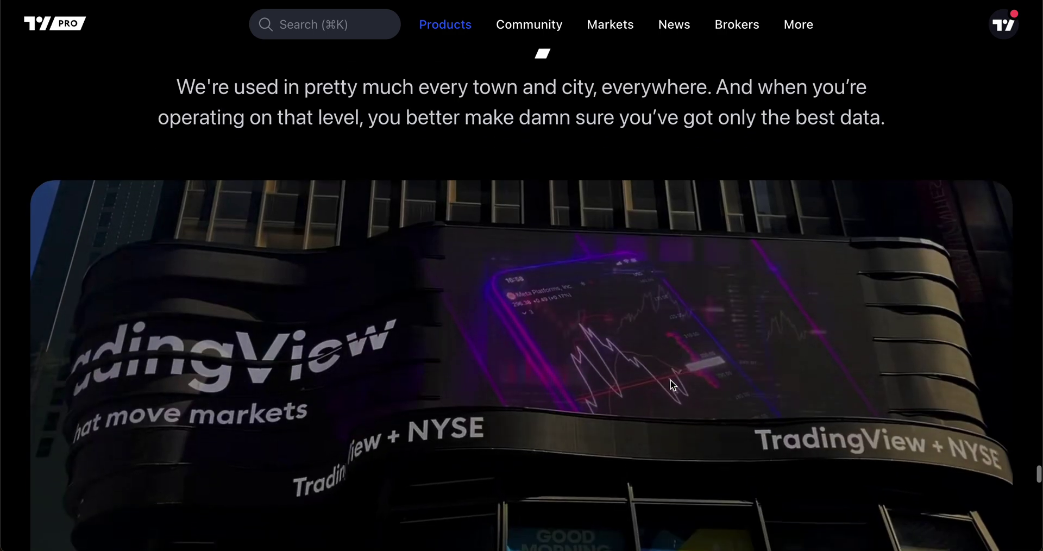
scroll(672, 385, "down", 7)
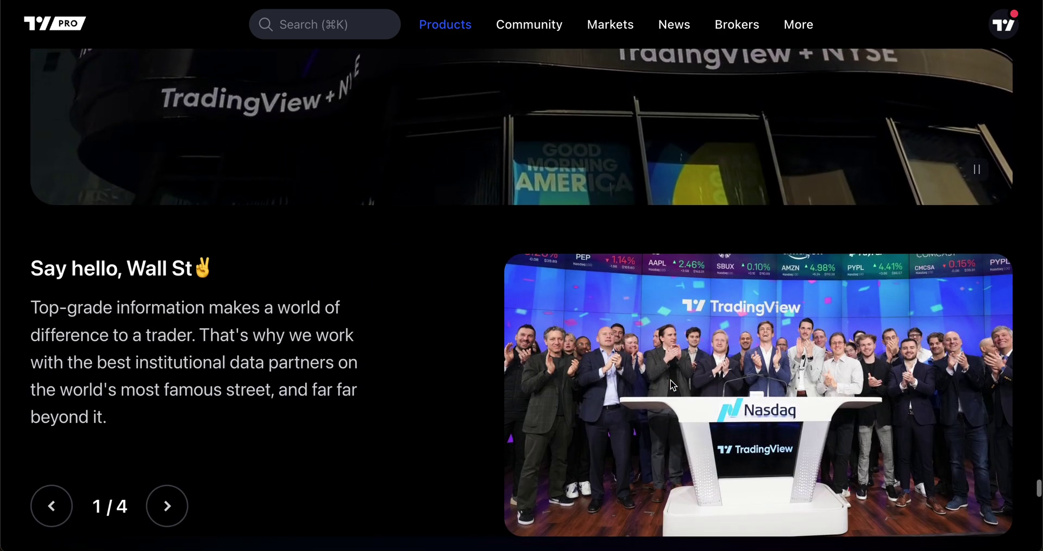
scroll(673, 385, "down", 10)
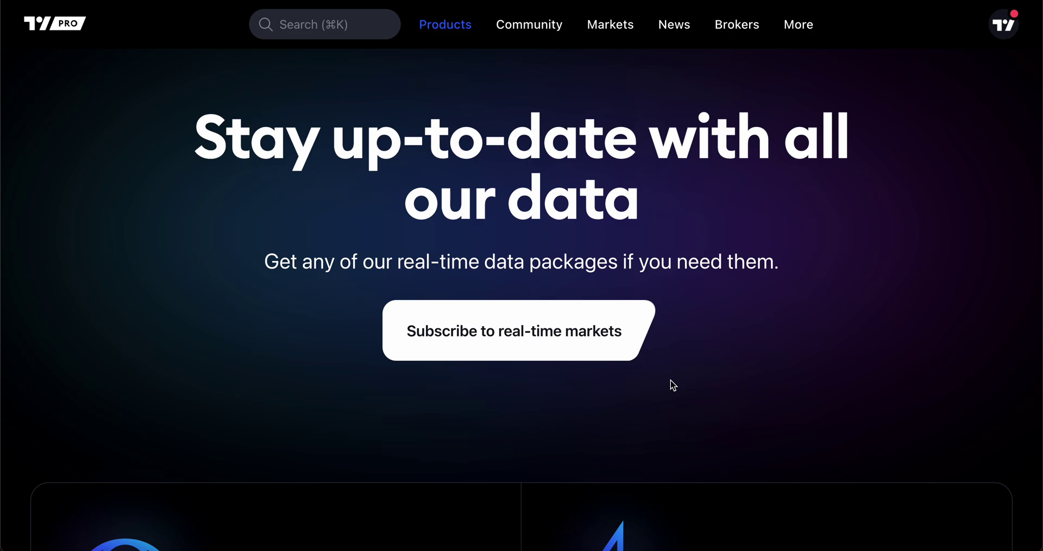
Open real-time market subscriptions, compare annual versus monthly billing, keep monthly, and review the list.
left_click(479, 327)
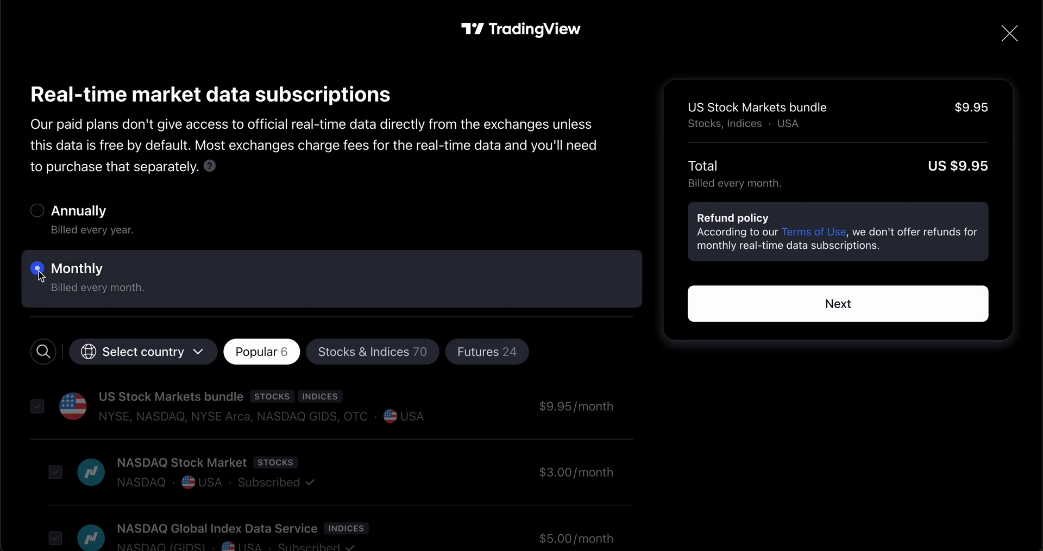
left_click(37, 210)
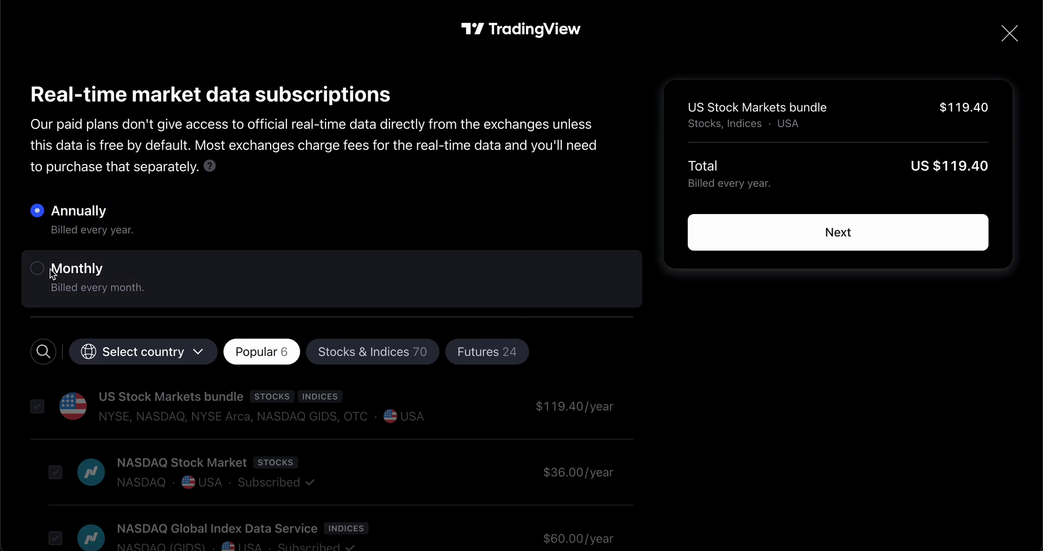
left_click(55, 280)
scroll(150, 302, "down", 5)
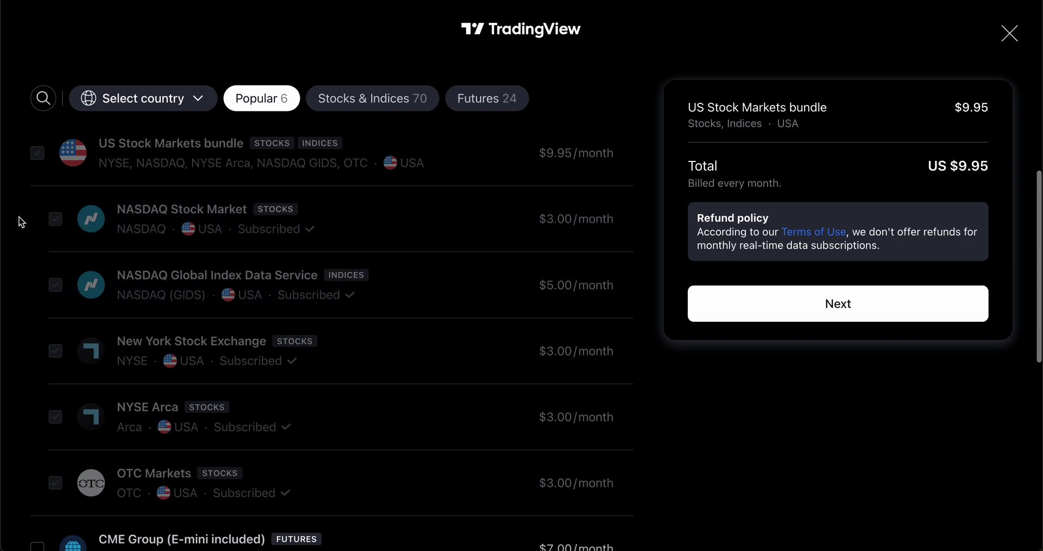
scroll(51, 291, "down", 5)
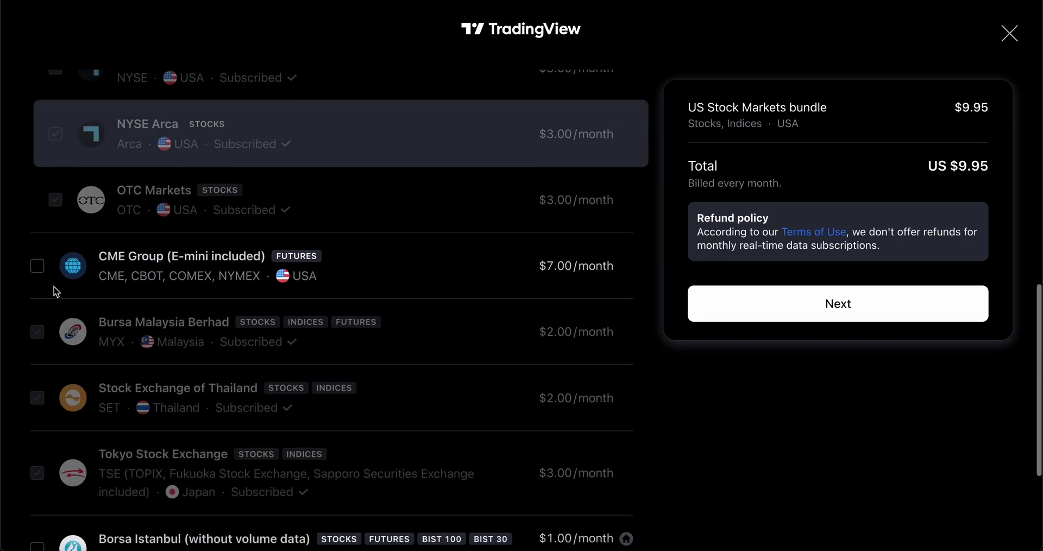
scroll(39, 274, "down", 3)
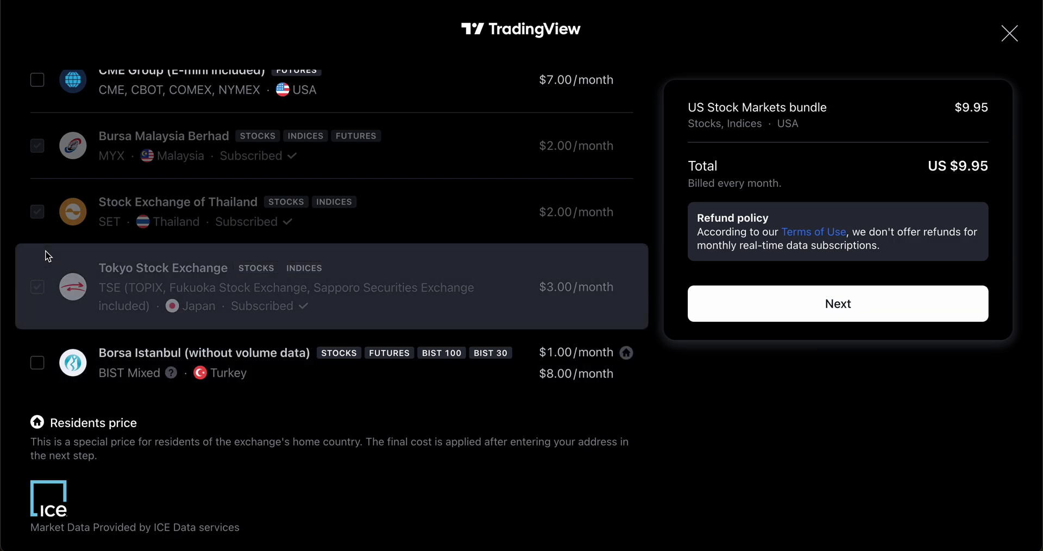
scroll(47, 256, "up", 5)
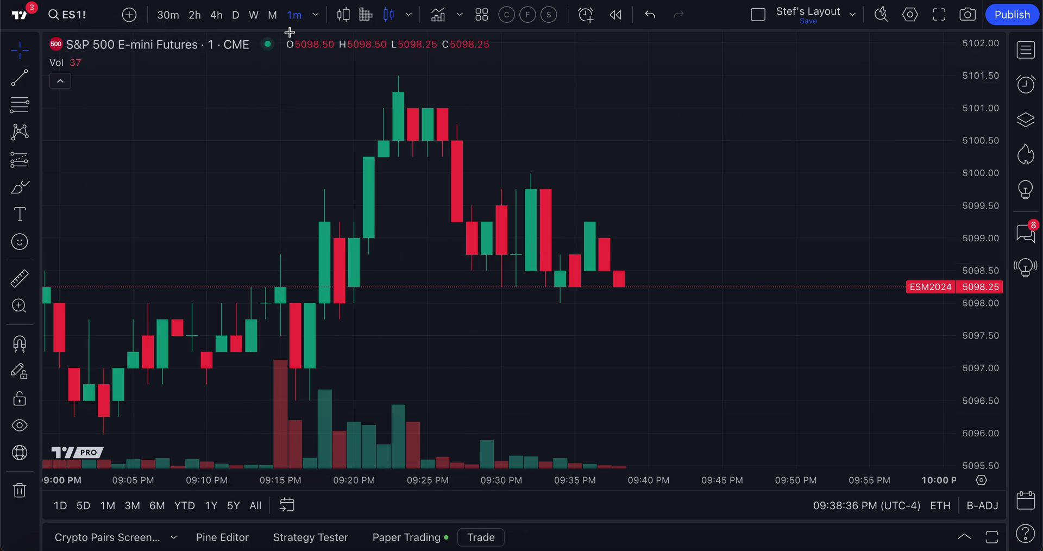
Zoom the ES1! chart with the scroll wheel.
scroll(575, 296, "up", 1)
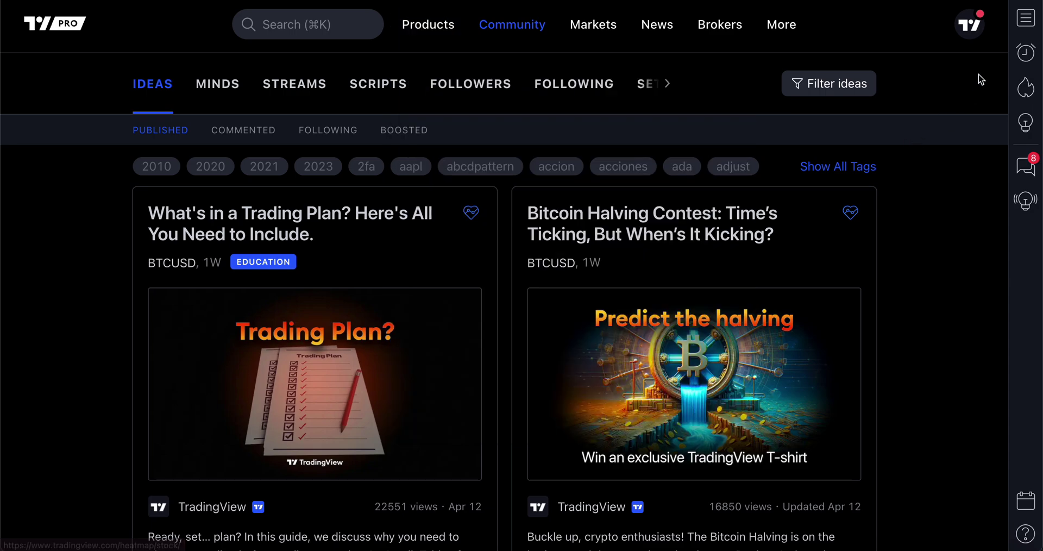
Go from the avatar menu to Profile Settings' Account and Billing tab showing Infinite Ultimate.
left_click(974, 38)
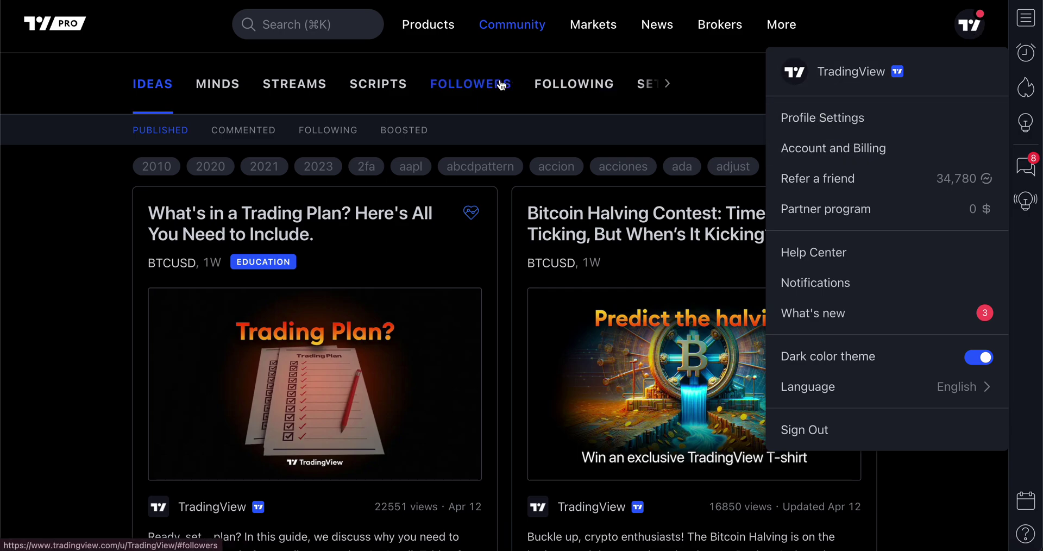
left_click(667, 84)
left_click(626, 87)
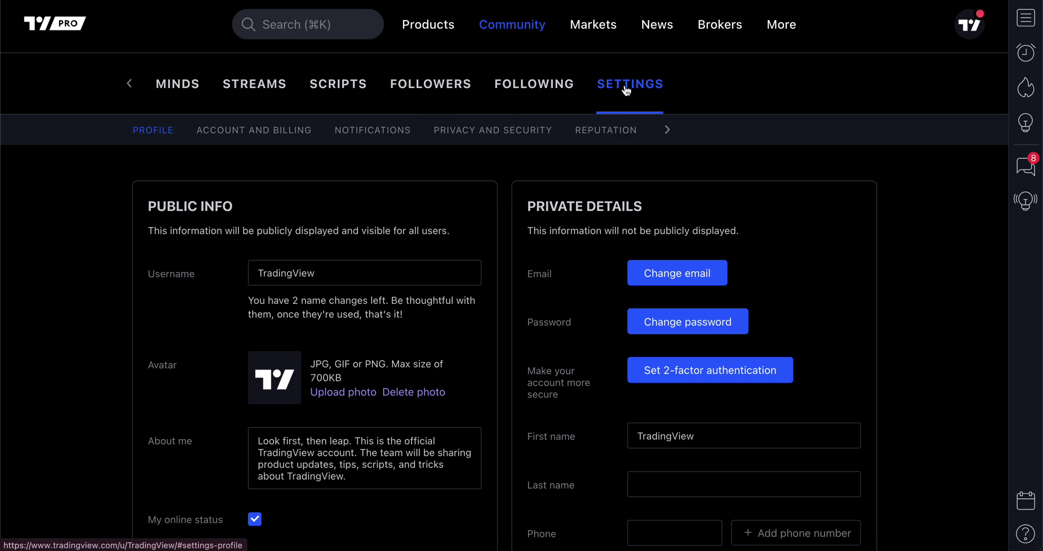
left_click(275, 116)
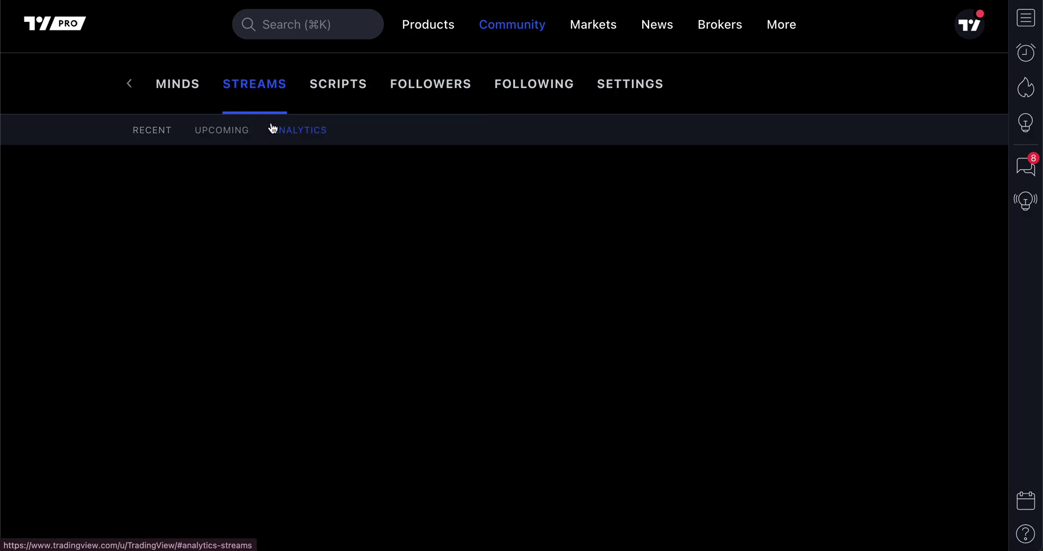
left_click(526, 91)
left_click(603, 84)
left_click(283, 129)
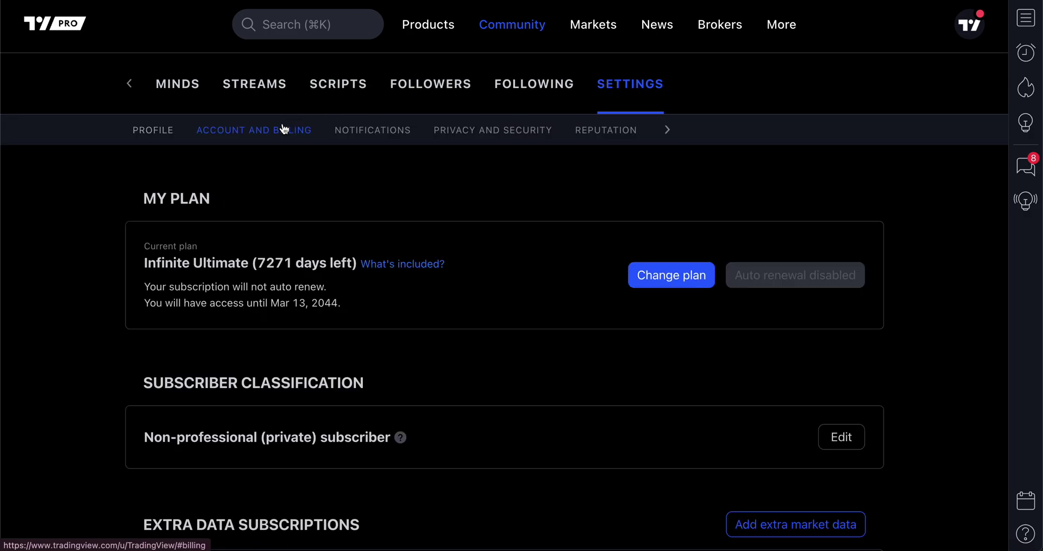
scroll(98, 219, "down", 6)
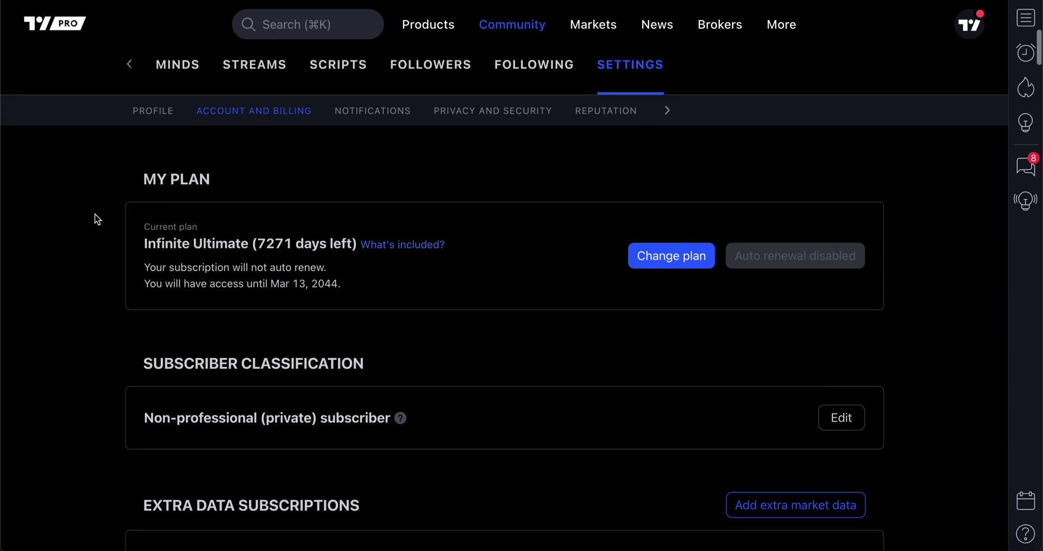
scroll(97, 219, "down", 2)
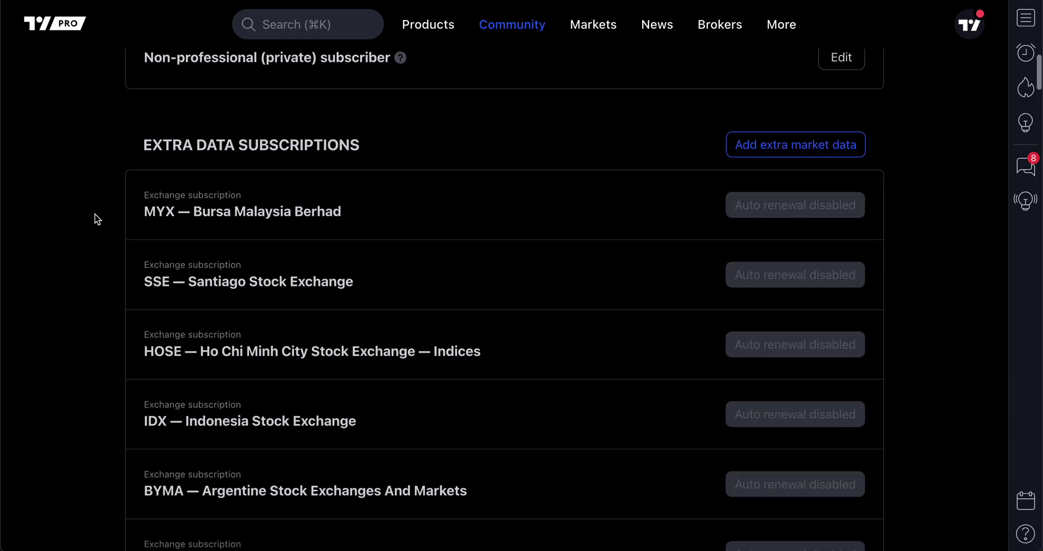
scroll(97, 220, "down", 2)
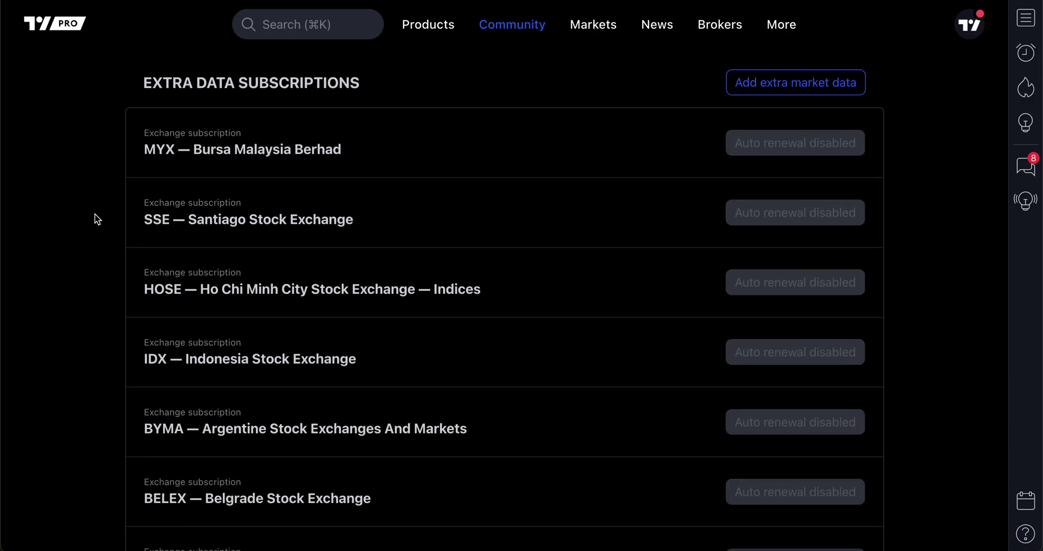
scroll(98, 219, "up", 1)
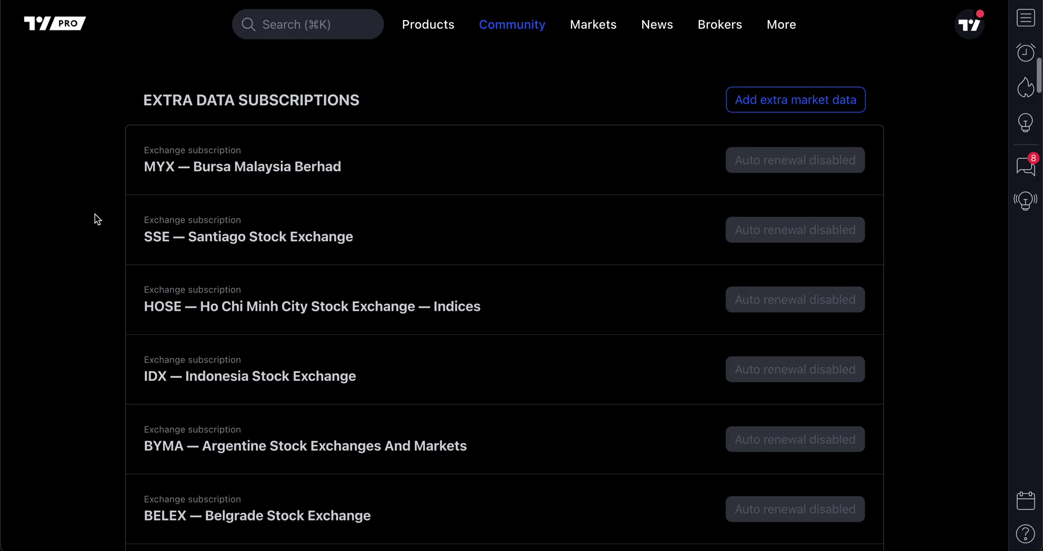
scroll(312, 196, "down", 15)
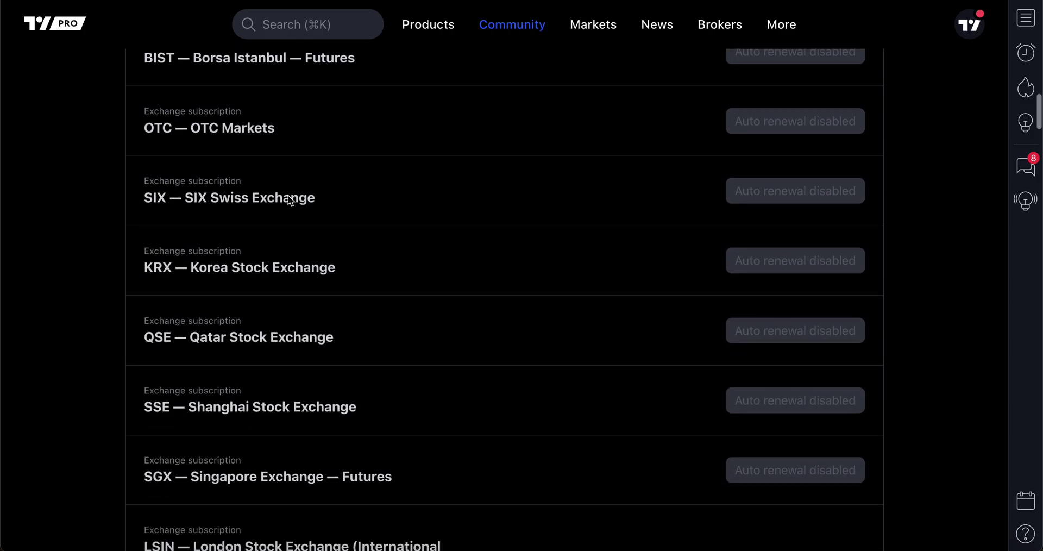
scroll(289, 196, "down", 20)
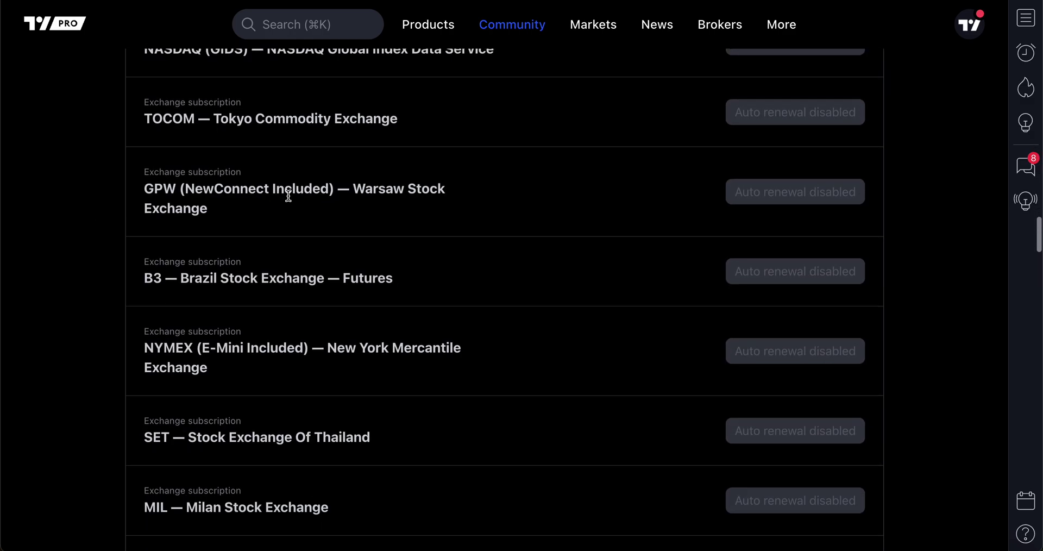
scroll(291, 200, "down", 20)
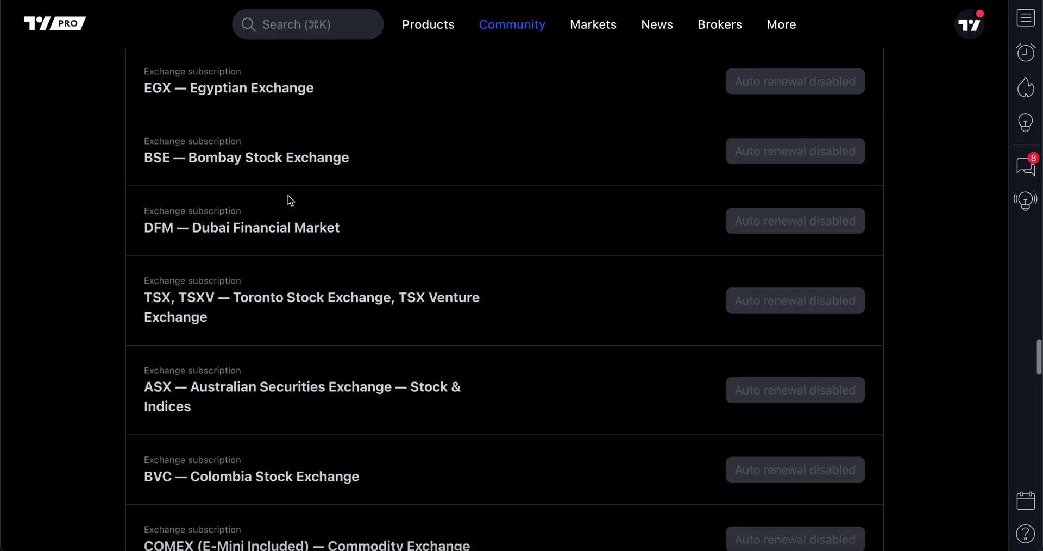
scroll(290, 200, "down", 7)
scroll(288, 201, "up", 8)
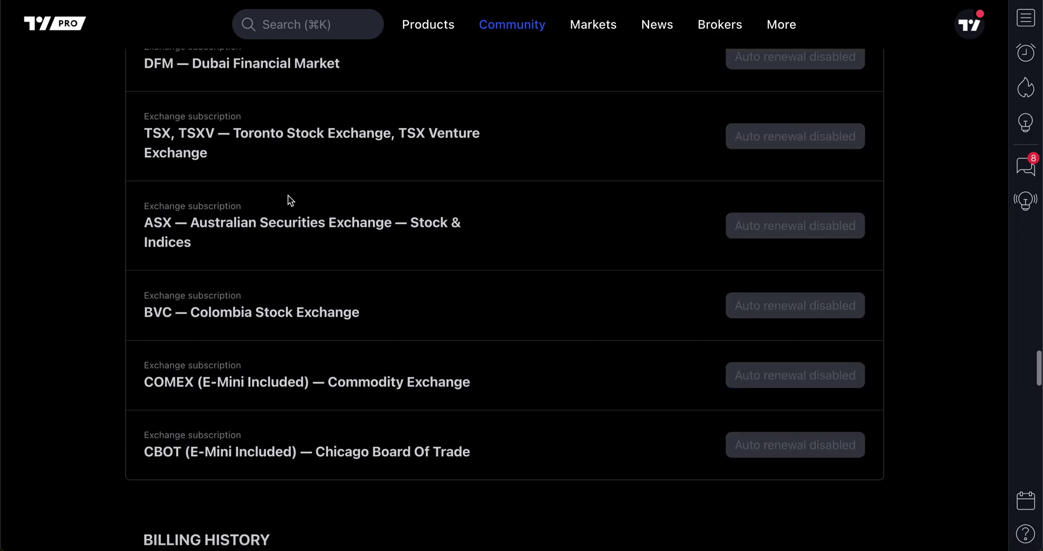
scroll(288, 196, "up", 20)
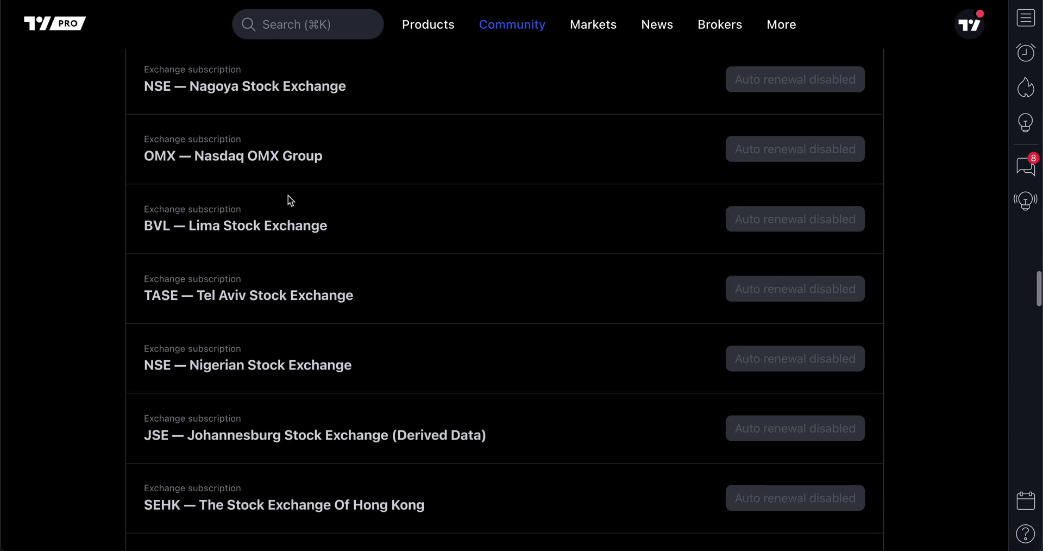
scroll(289, 195, "up", 20)
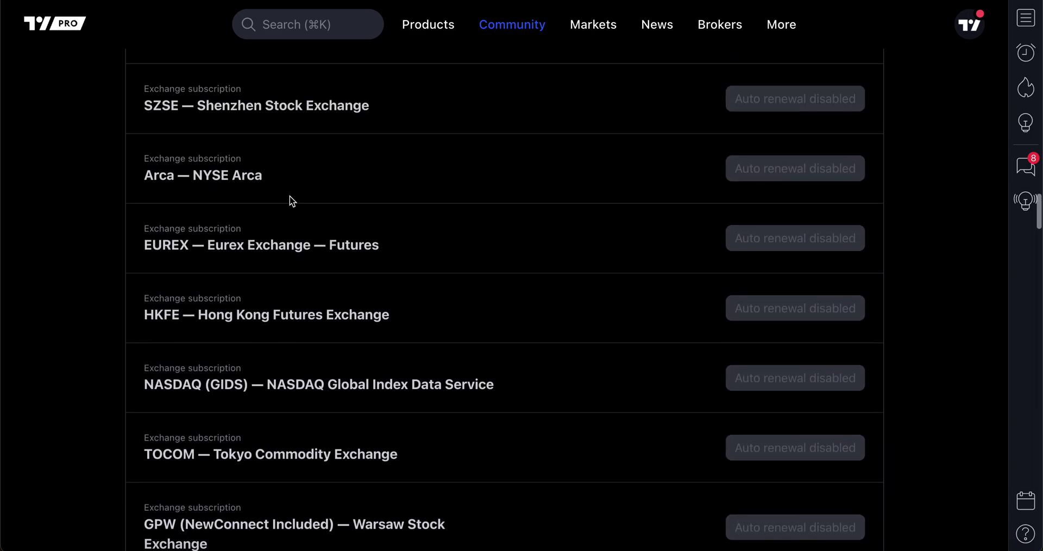
scroll(293, 201, "up", 15)
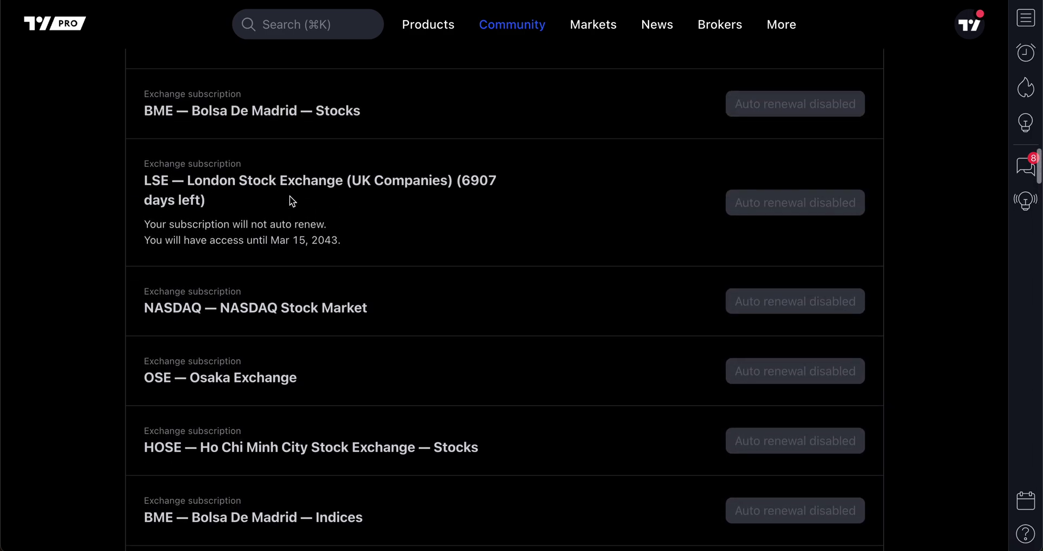
scroll(293, 201, "up", 10)
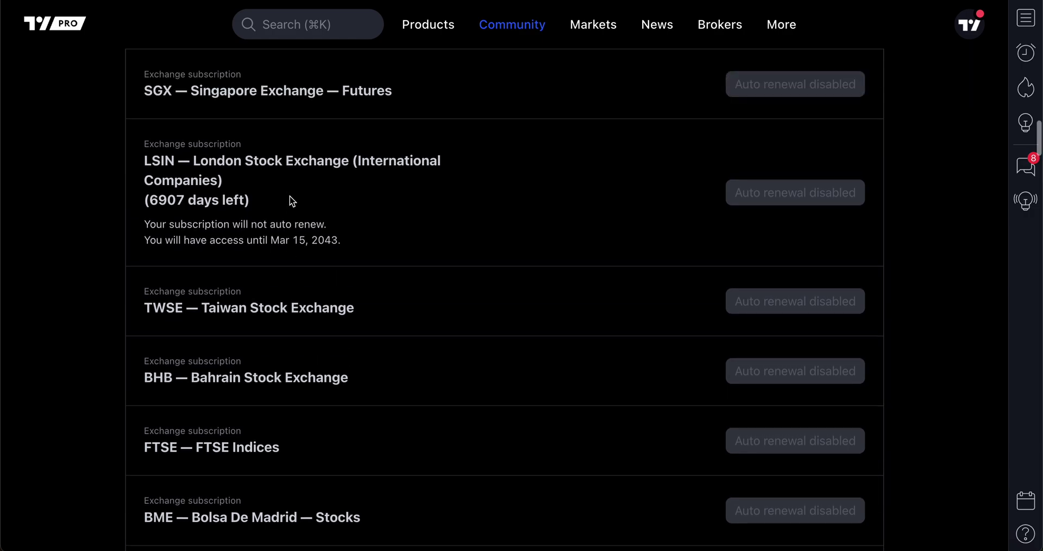
scroll(290, 196, "up", 15)
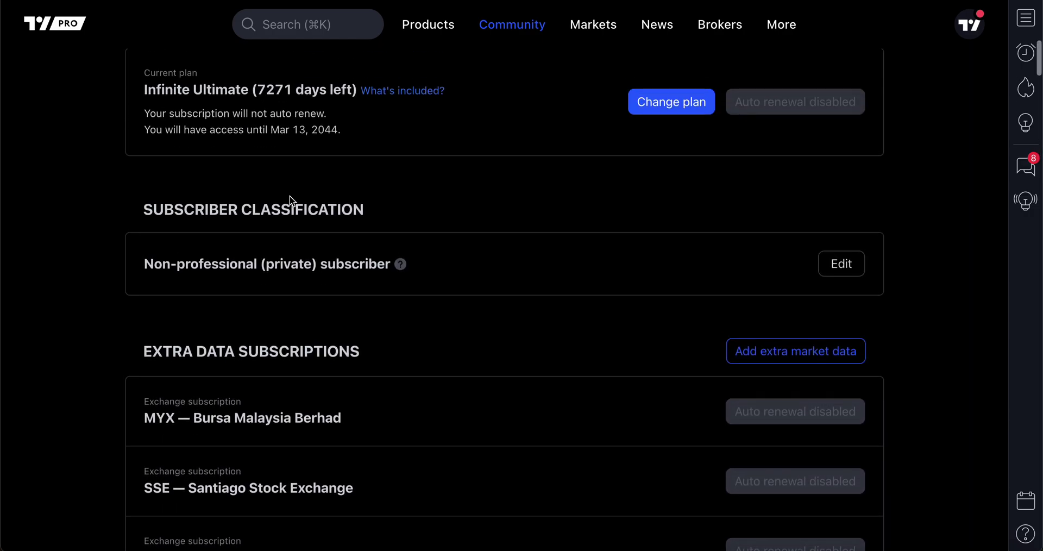
scroll(292, 201, "up", 5)
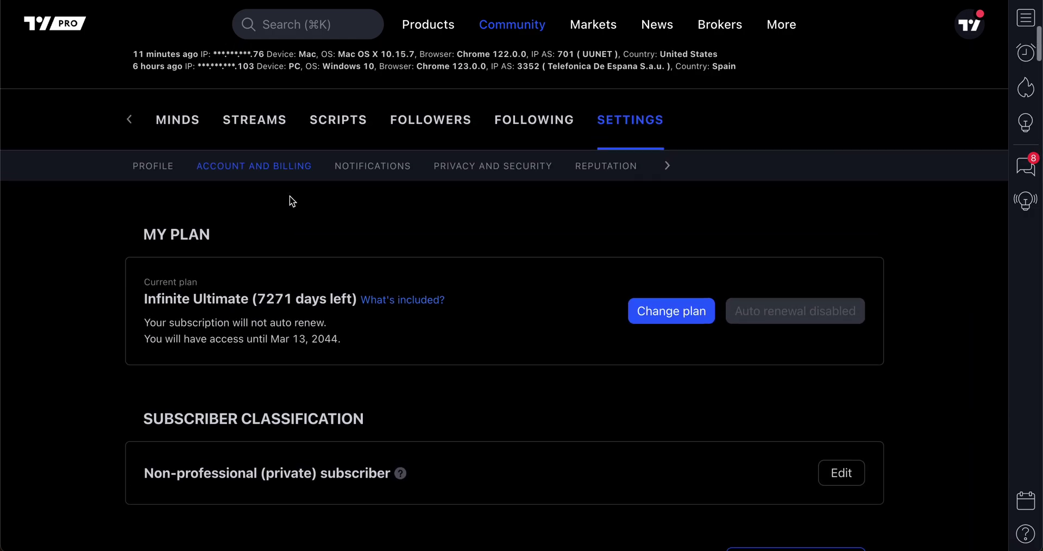
scroll(354, 290, "up", 2)
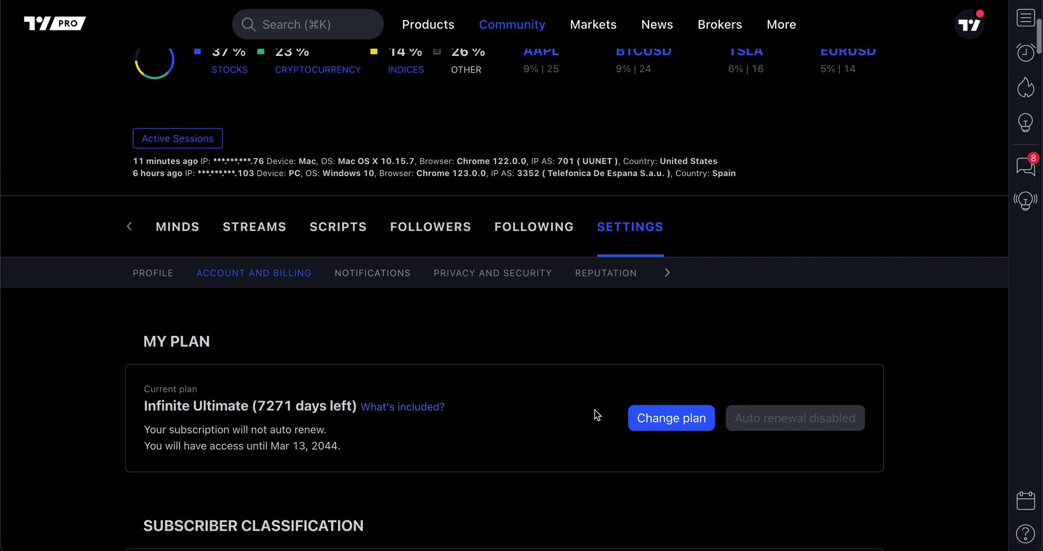
Open the Real-time market data subscriptions dialog via Change plan, review it, then close it.
left_click(667, 435)
scroll(477, 384, "up", 3)
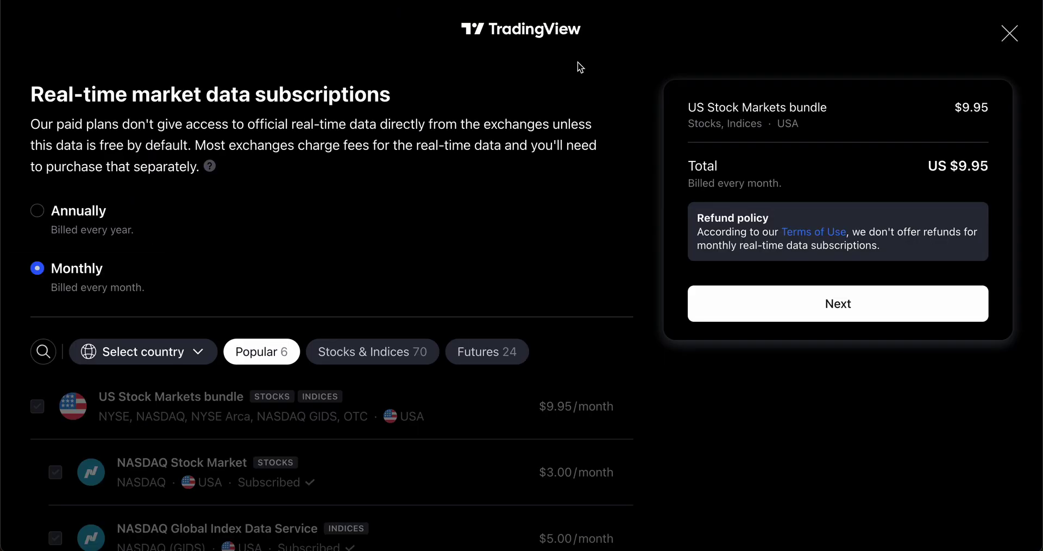
left_click(1006, 37)
Scroll through the data-source price table and return to the ES1! 1-minute CME chart, confirming the market is open.
scroll(466, 170, "up", 20)
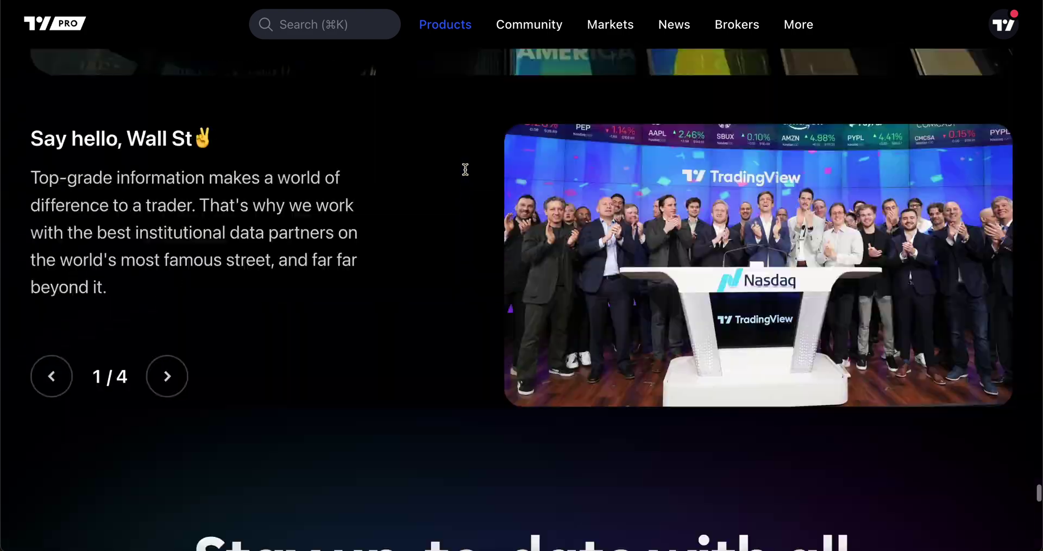
scroll(465, 174, "up", 20)
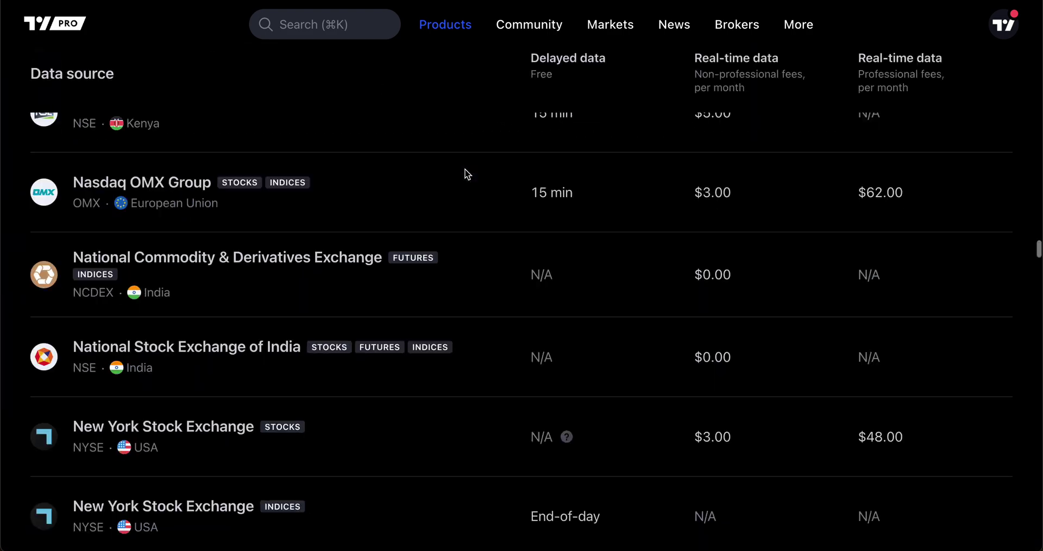
scroll(467, 174, "up", 5)
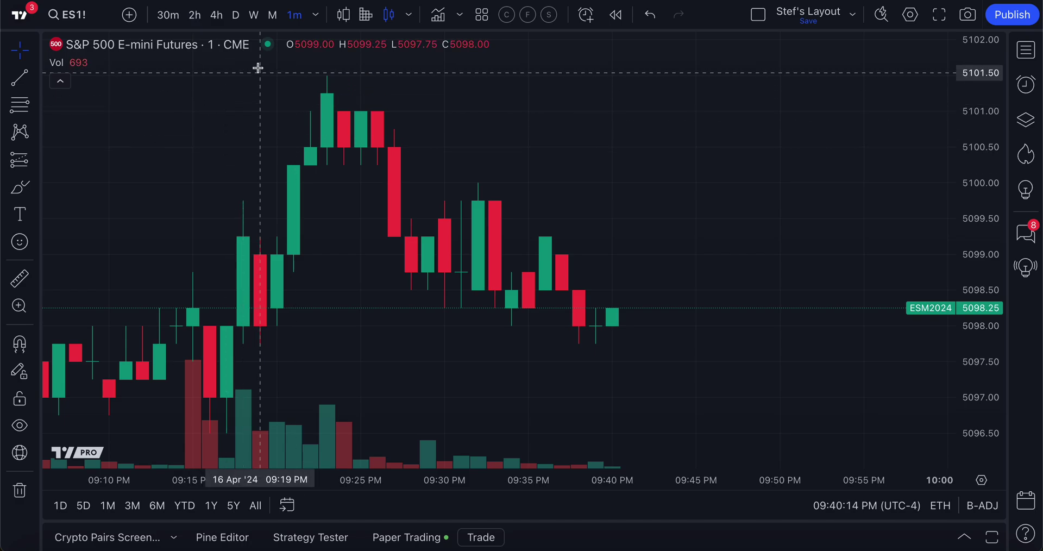
mouse_move(268, 50)
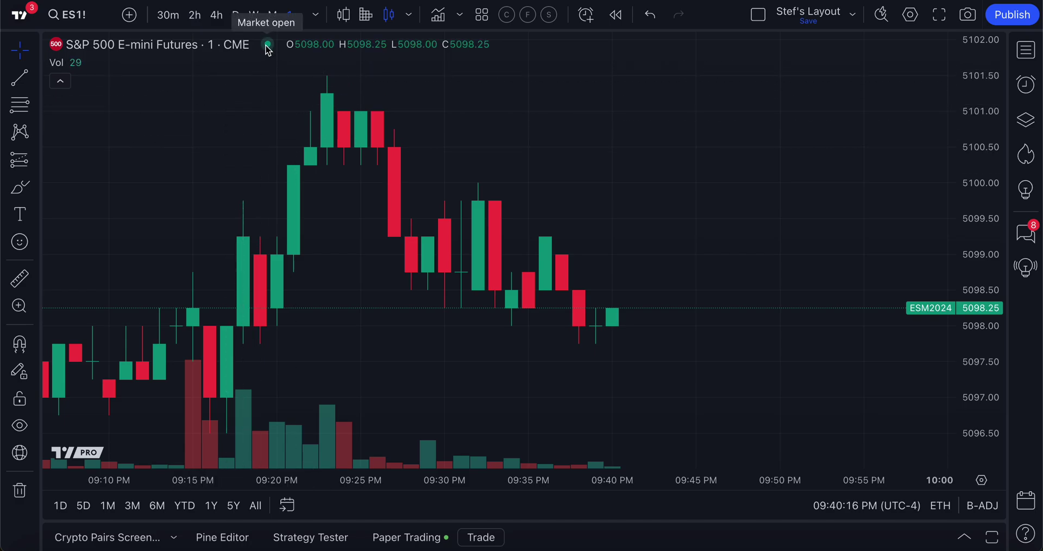